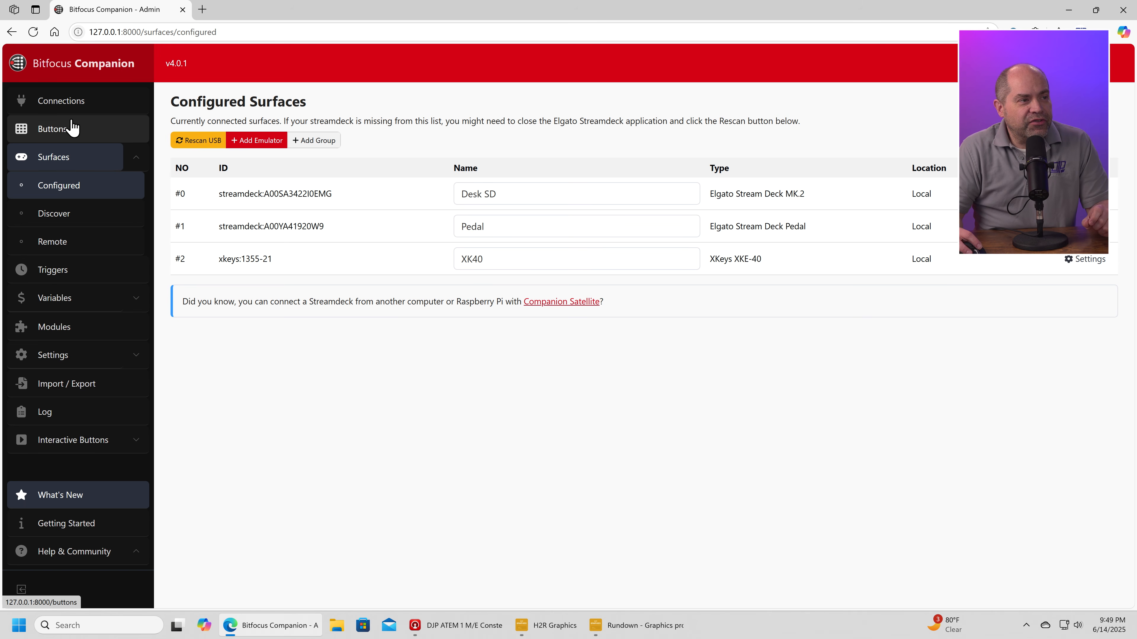
- View the configured connections, and open page 5 of the button grid
left_click(56, 108)
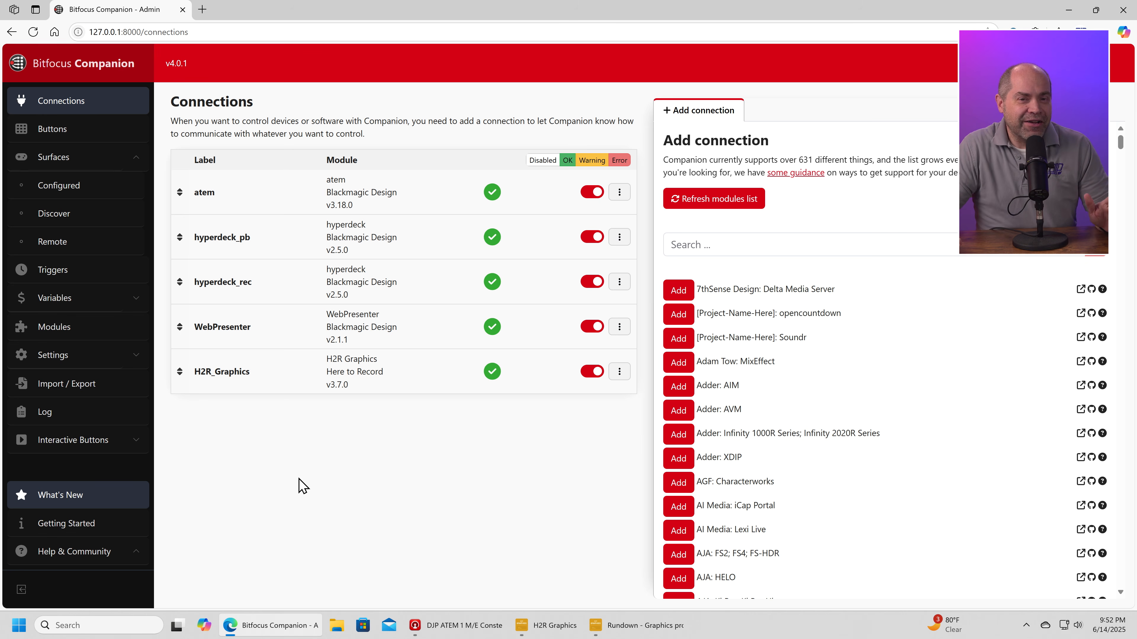
left_click(47, 142)
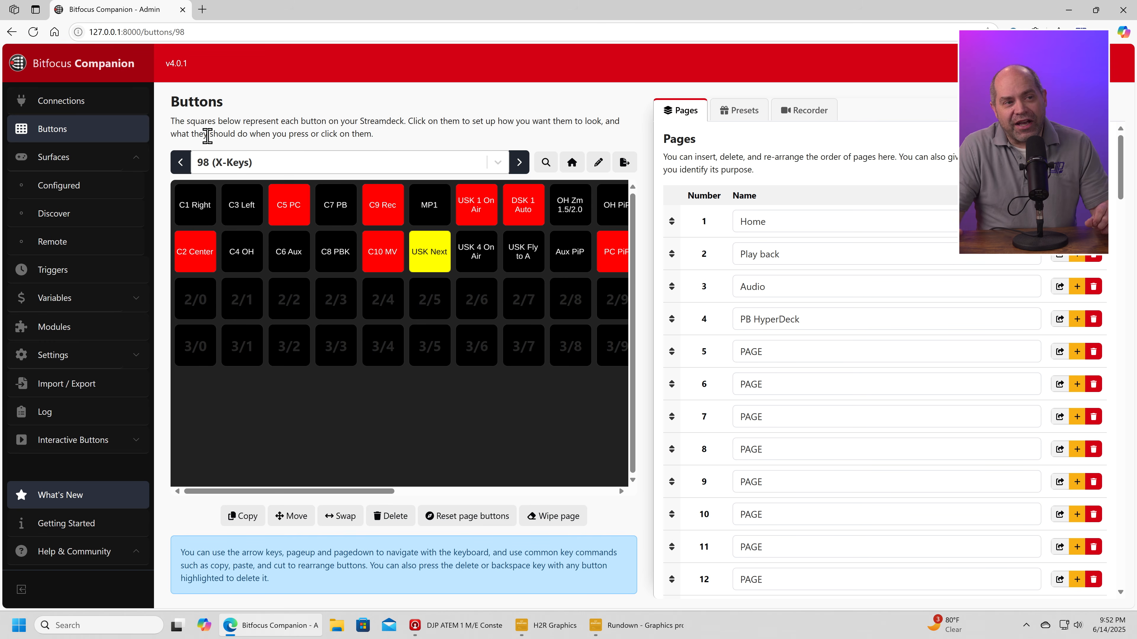
left_click(459, 166)
scroll(316, 229, "up", 5)
scroll(313, 233, "up", 20)
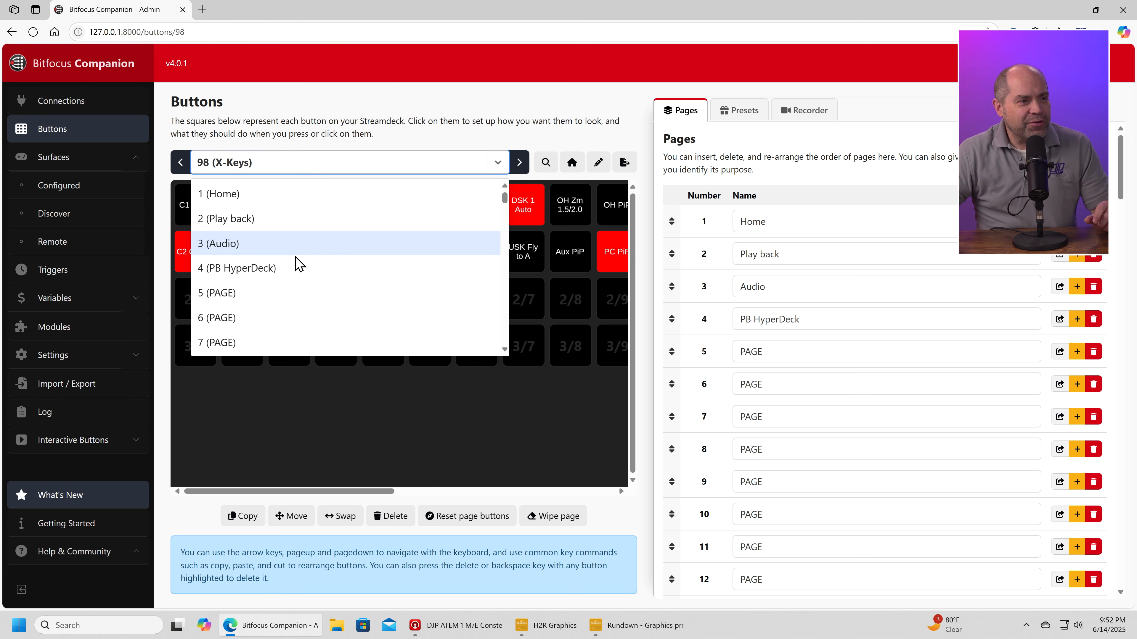
scroll(295, 251, "down", 2)
scroll(269, 255, "up", 2)
left_click(234, 294)
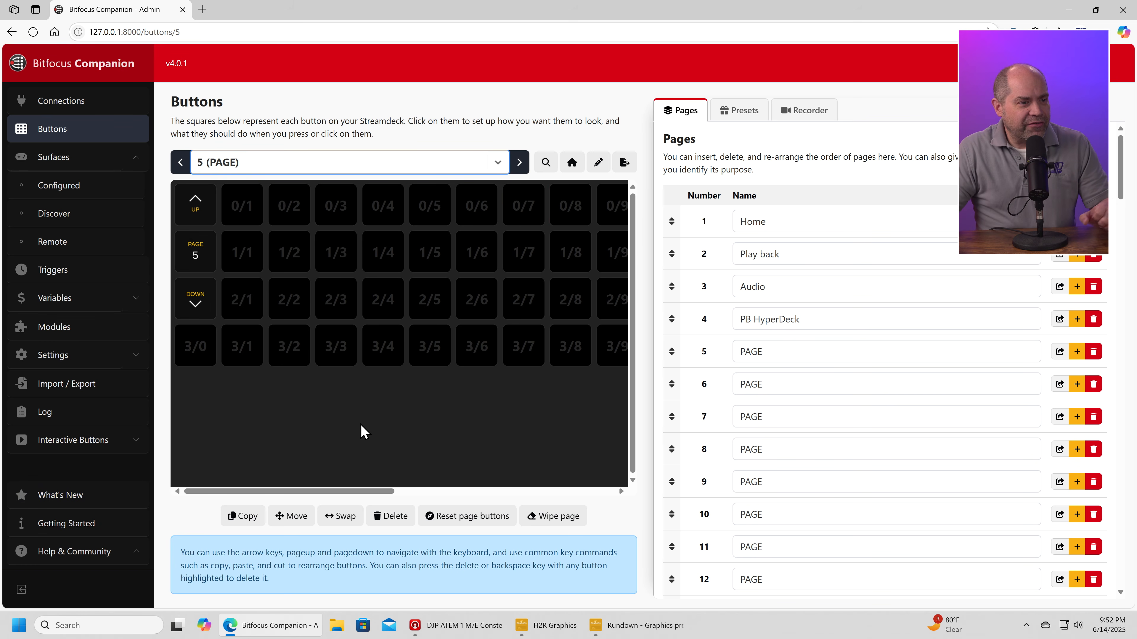
- Create a button at position 0/1 with the text "Test" and an 18pt font size
left_click(240, 214)
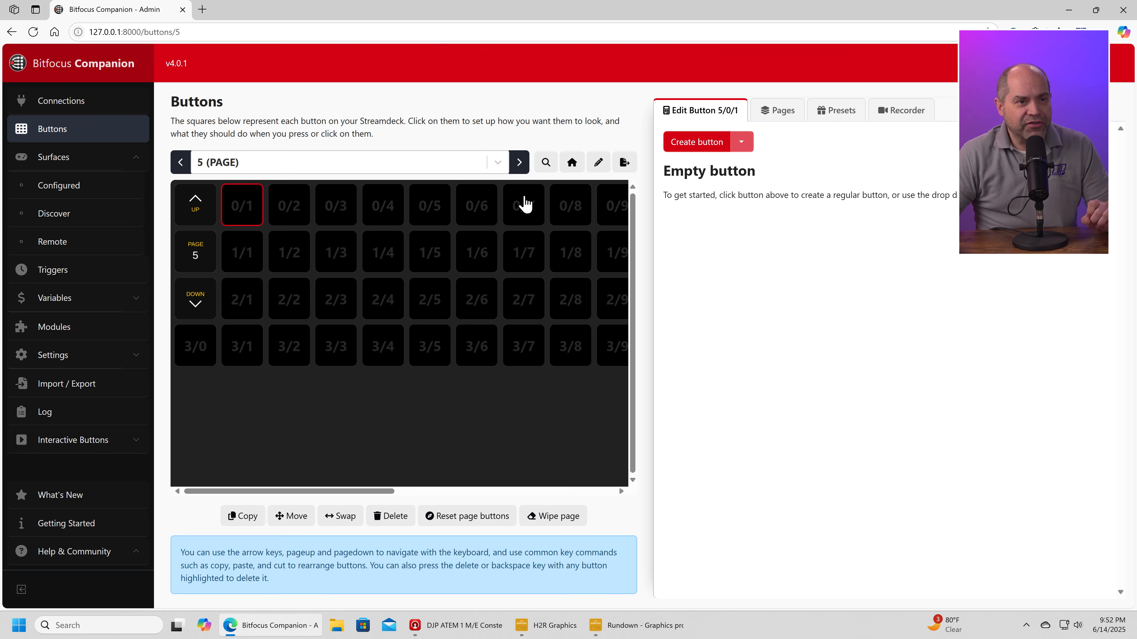
left_click(697, 144)
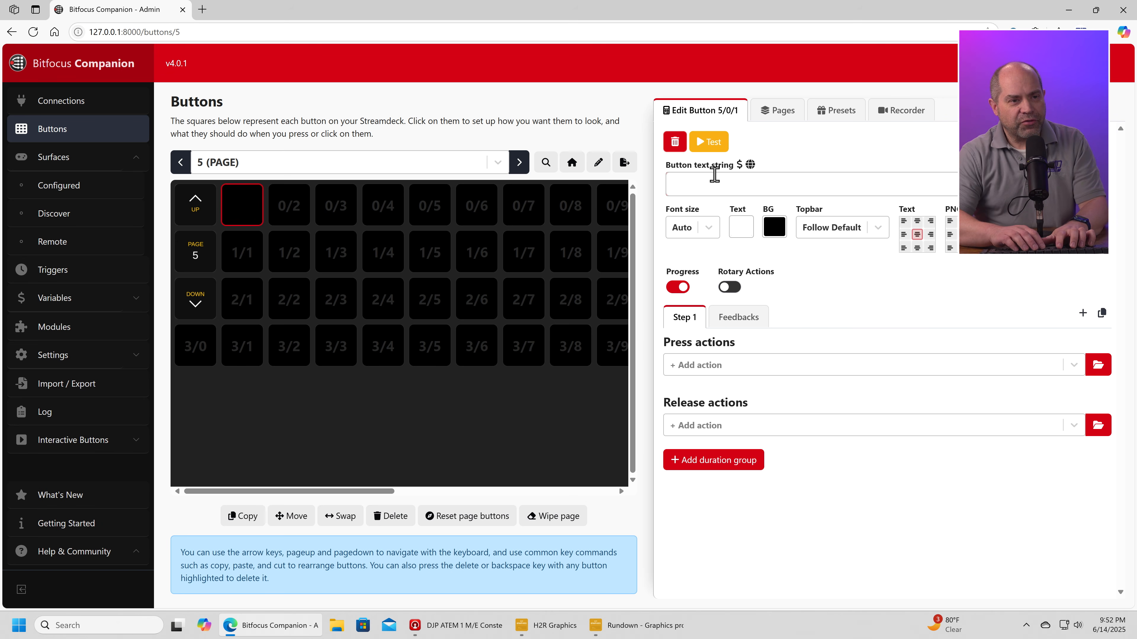
type("Test")
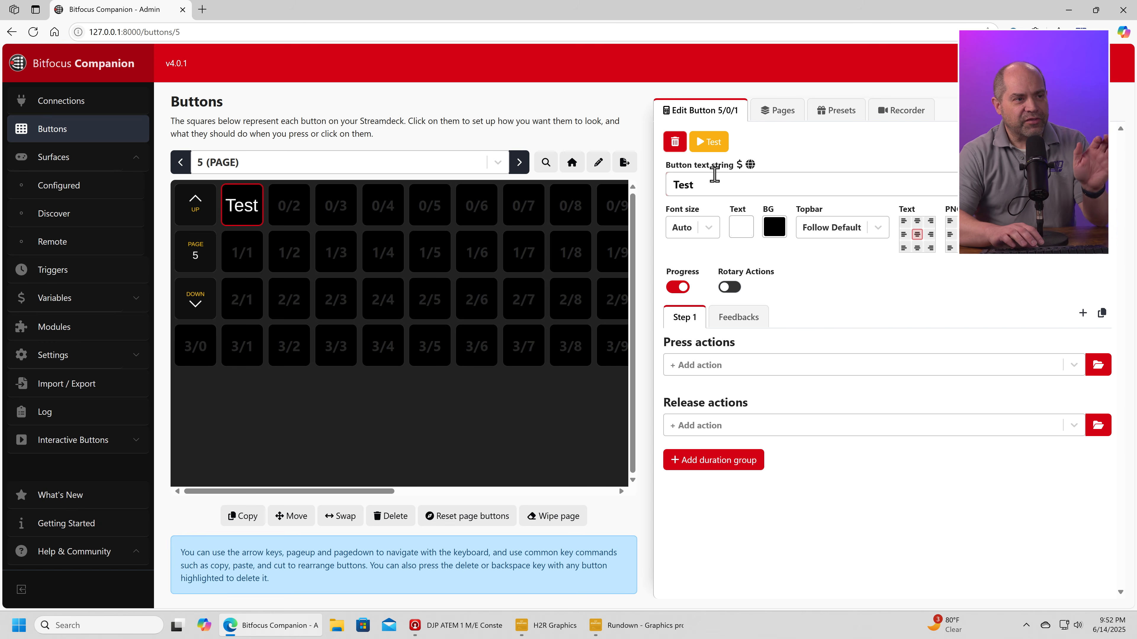
left_click(708, 232)
left_click(691, 329)
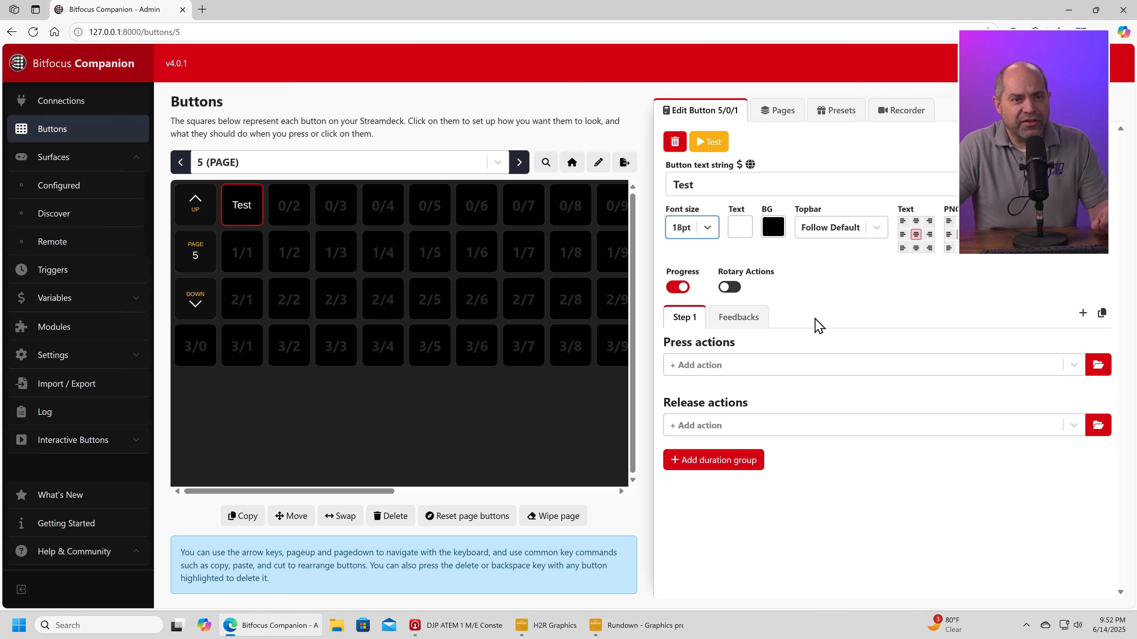
- Add the internal "Logic: If statement" as a press action on the Test button
left_click(751, 371)
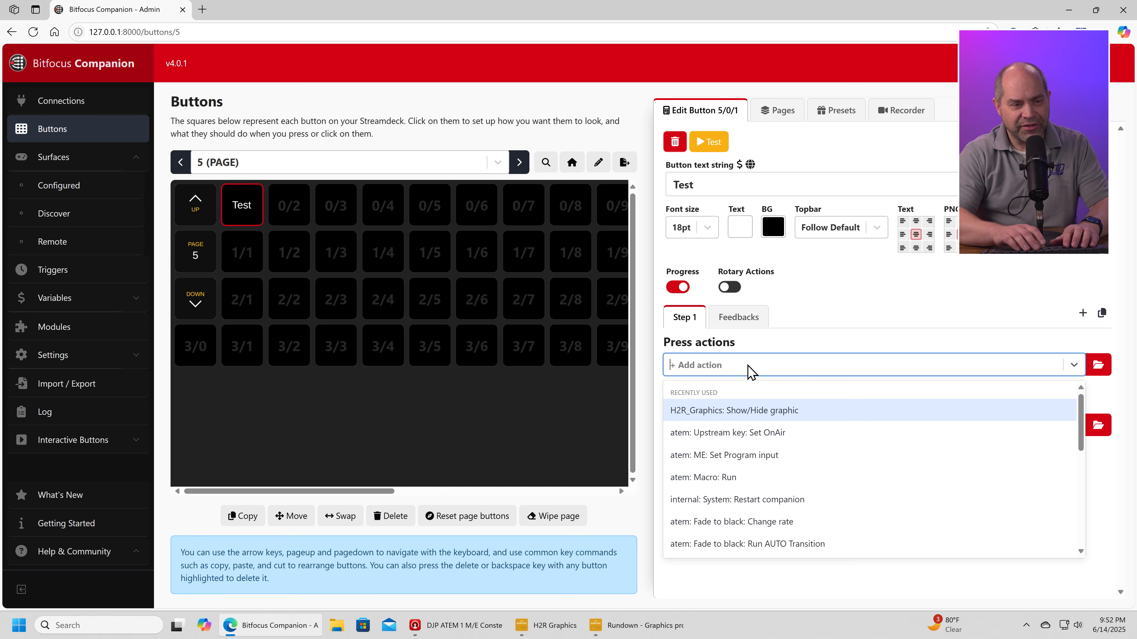
type("if")
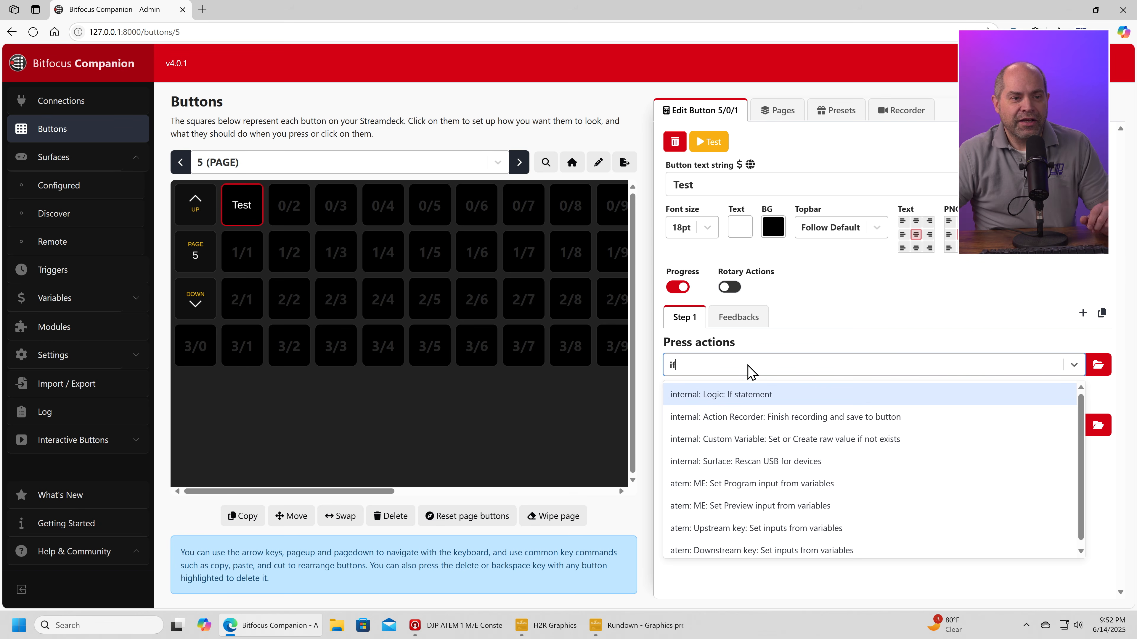
left_click(744, 396)
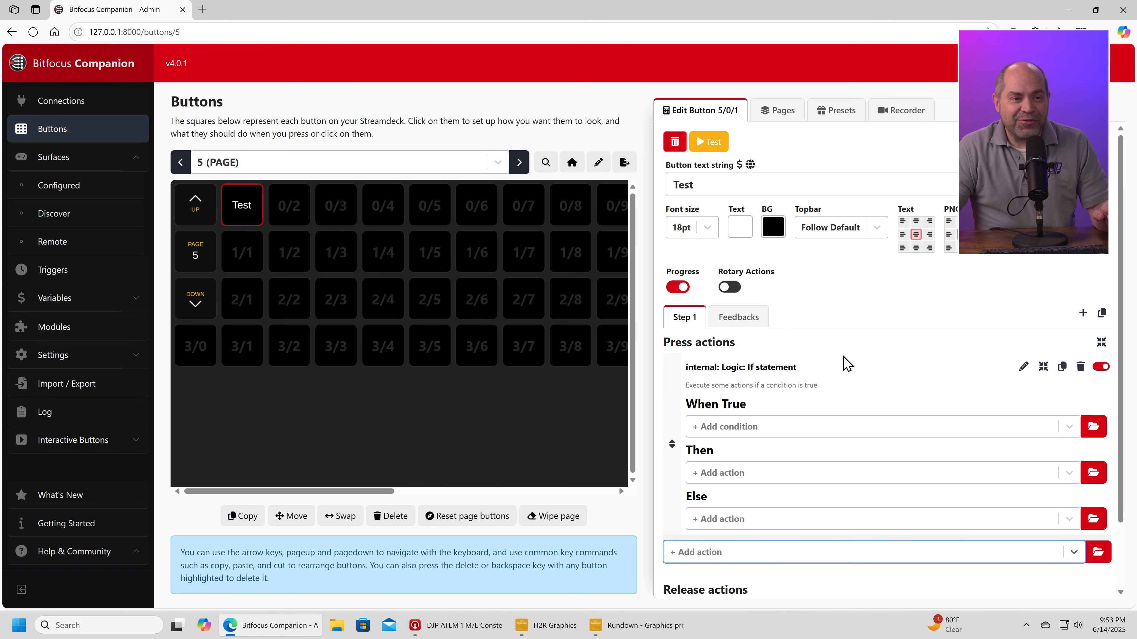
- Add the condition "atem: Downstream key: OnAir" for key 1 to the If statement
scroll(863, 334, "down", 1)
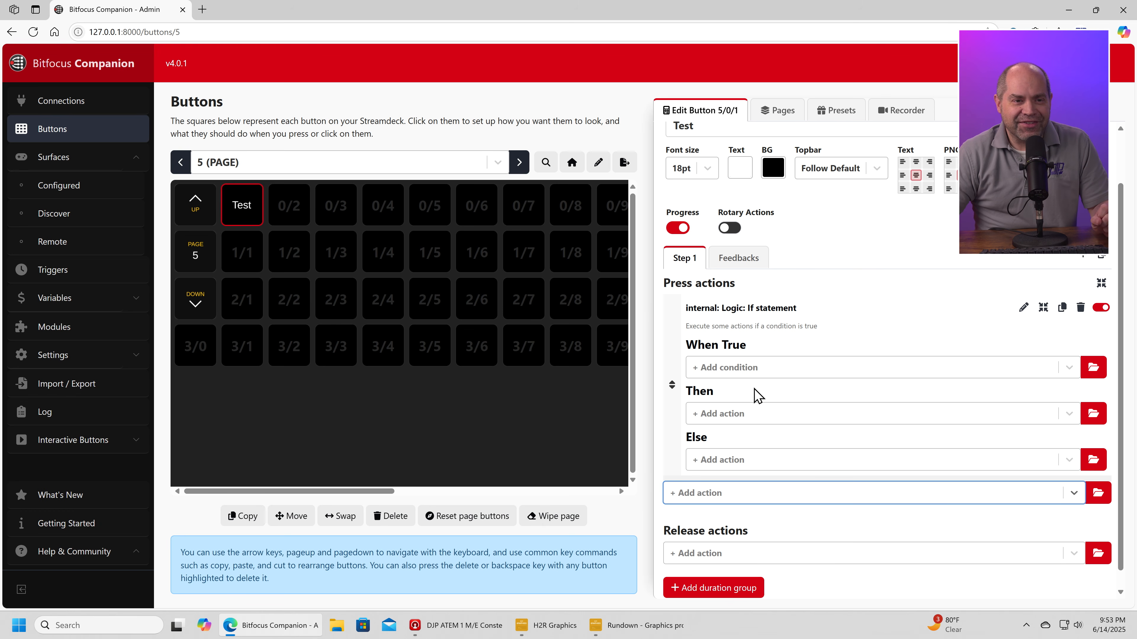
left_click(745, 368)
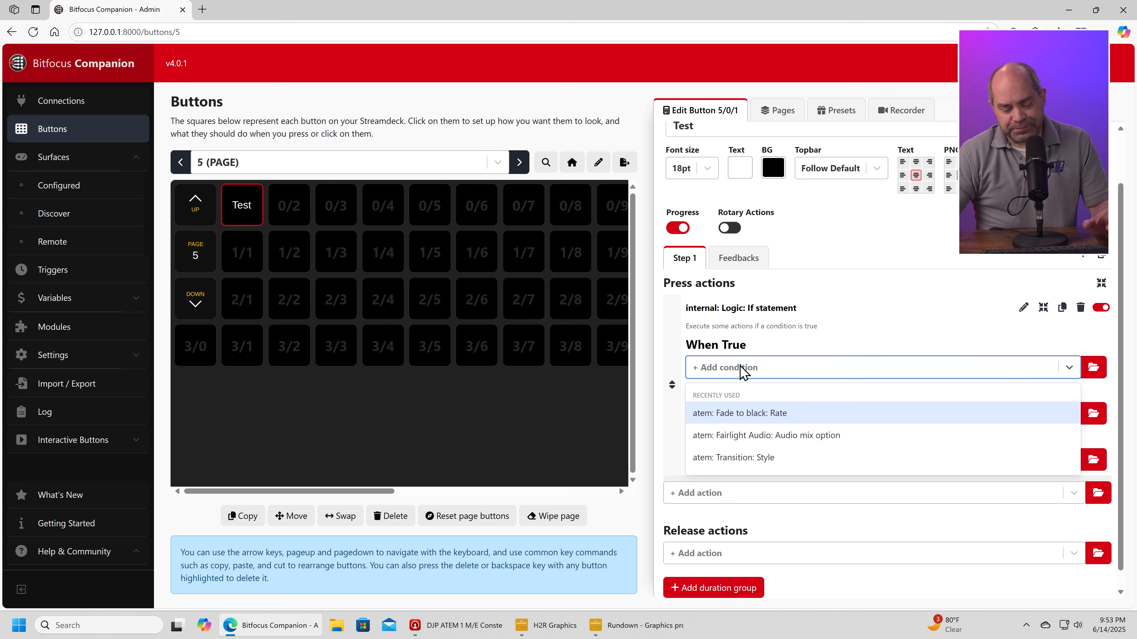
type("atem")
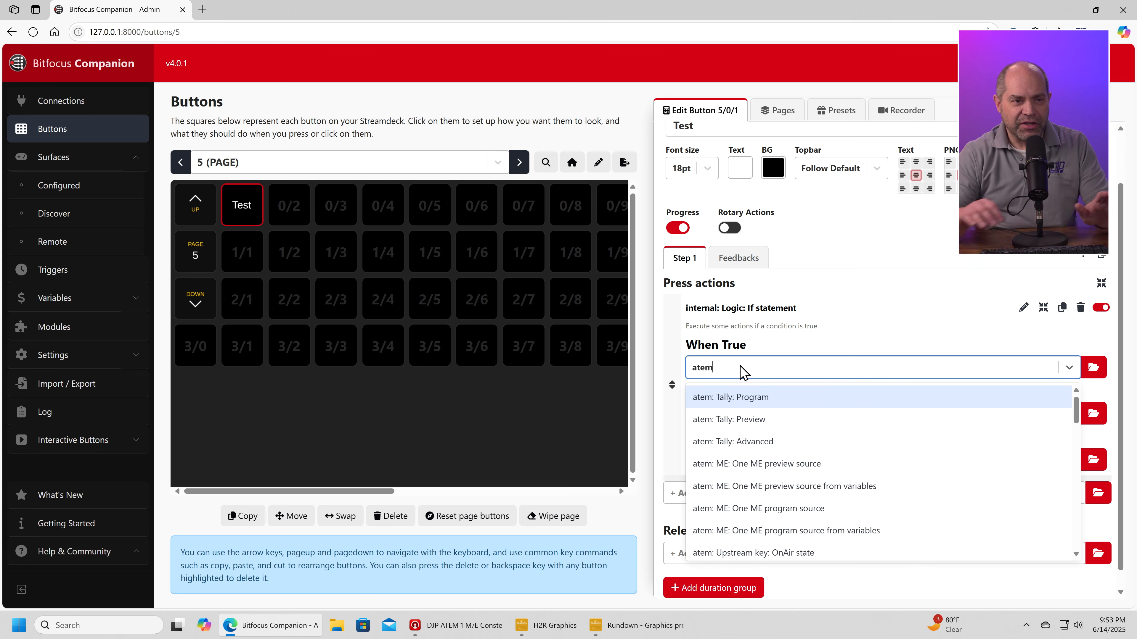
scroll(805, 426, "down", 1)
scroll(805, 436, "down", 3)
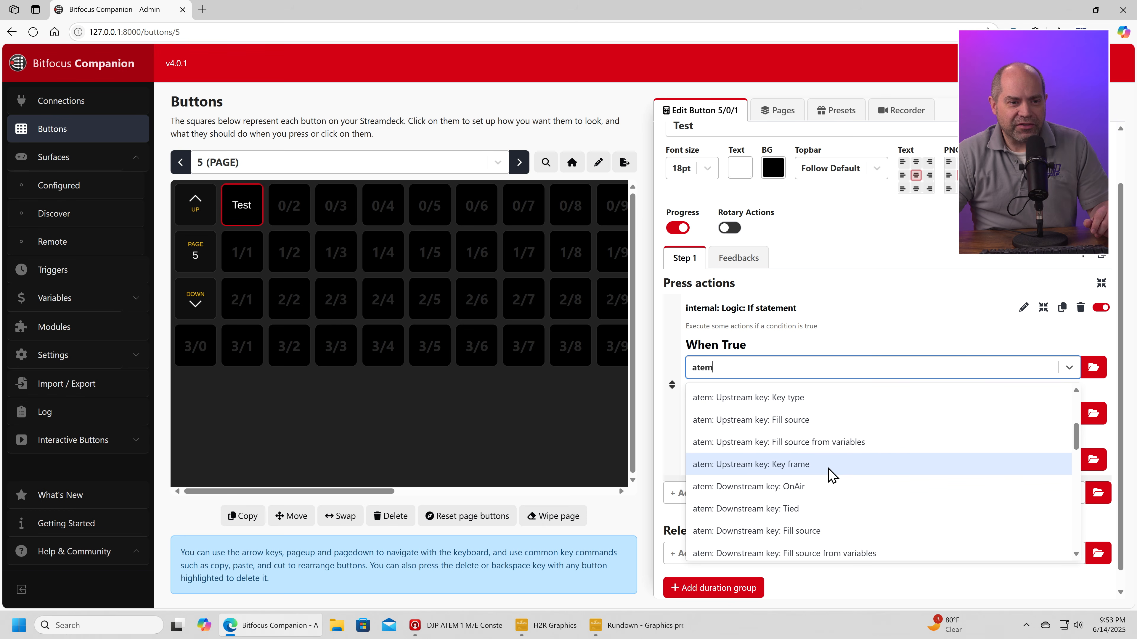
left_click(786, 487)
scroll(756, 414, "down", 3)
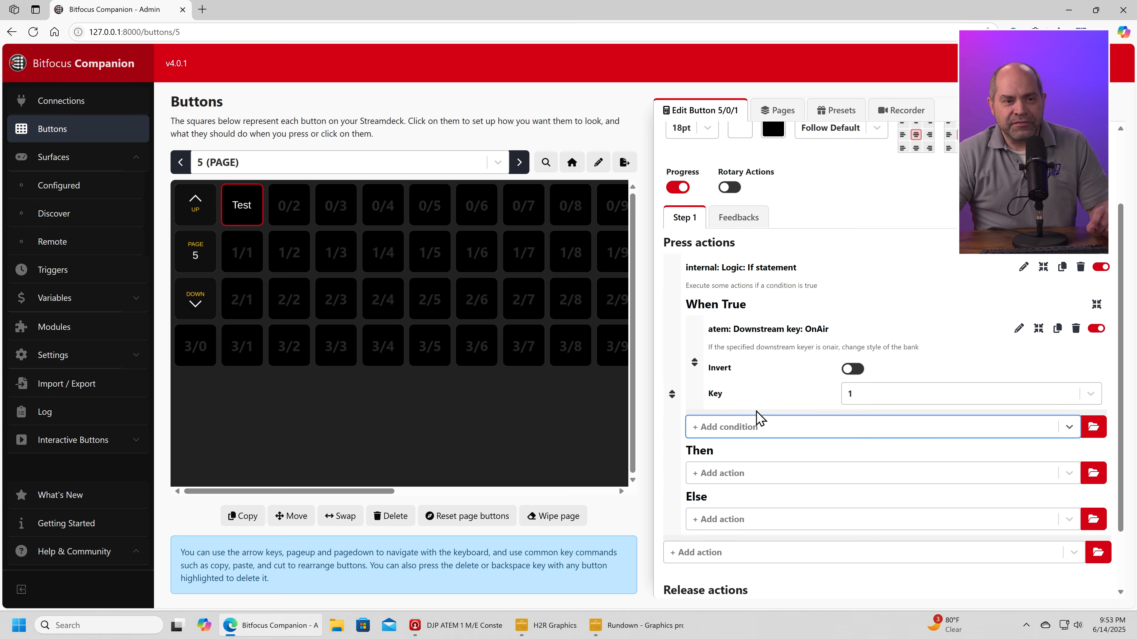
left_click(880, 319)
left_click(873, 319)
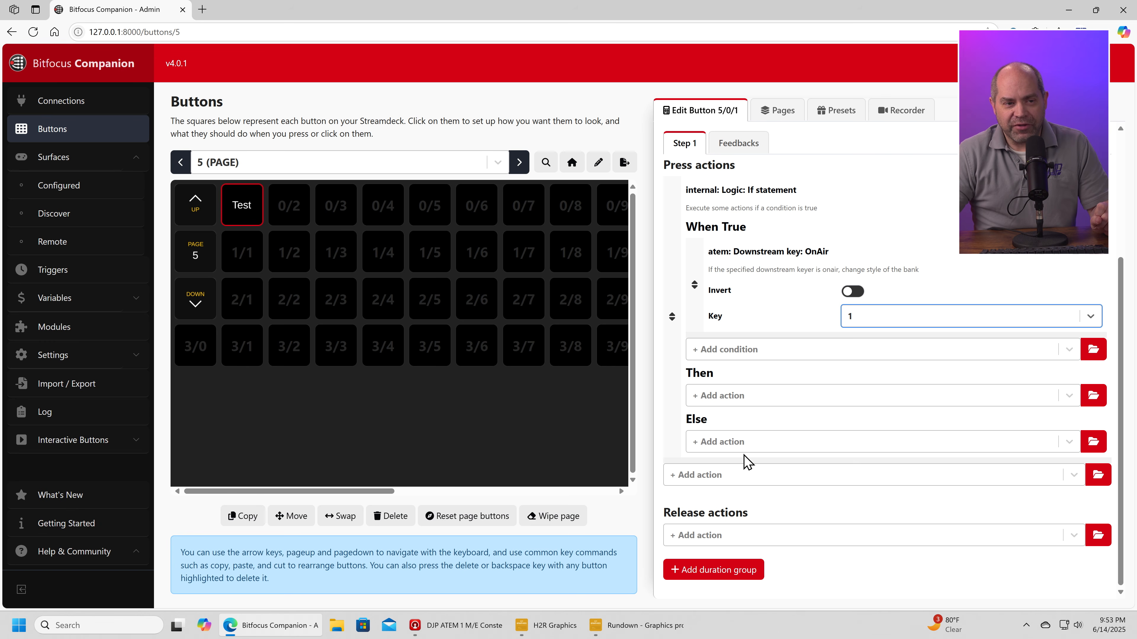
- Add "atem: Downstream key: Set OnAir" as the Then action and set its On Air option to Off
left_click(746, 405)
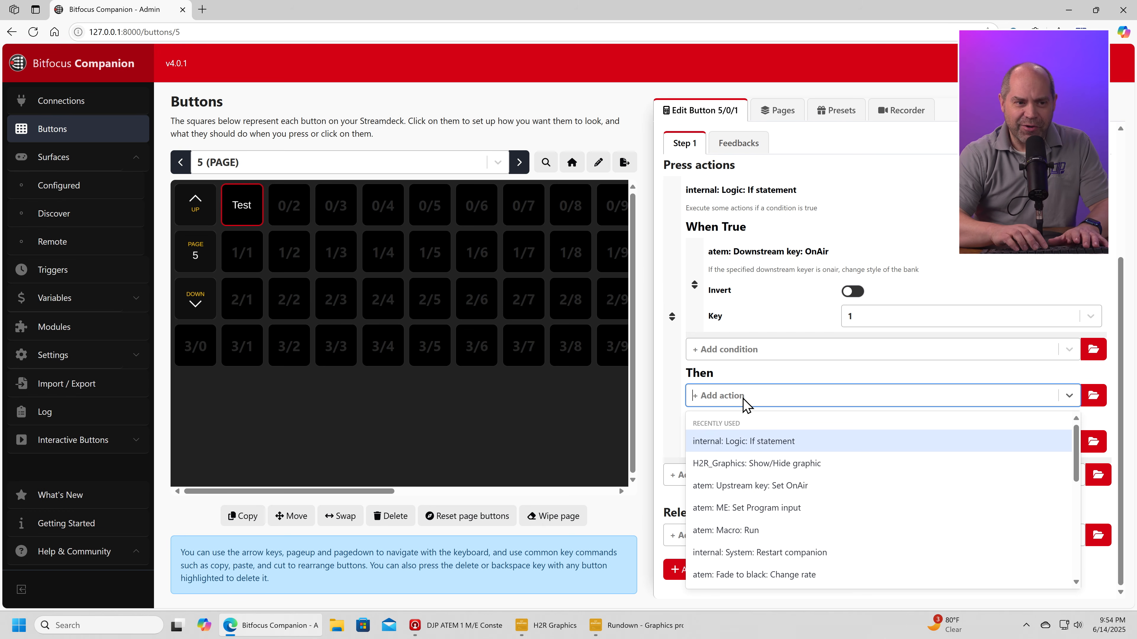
type("downstream")
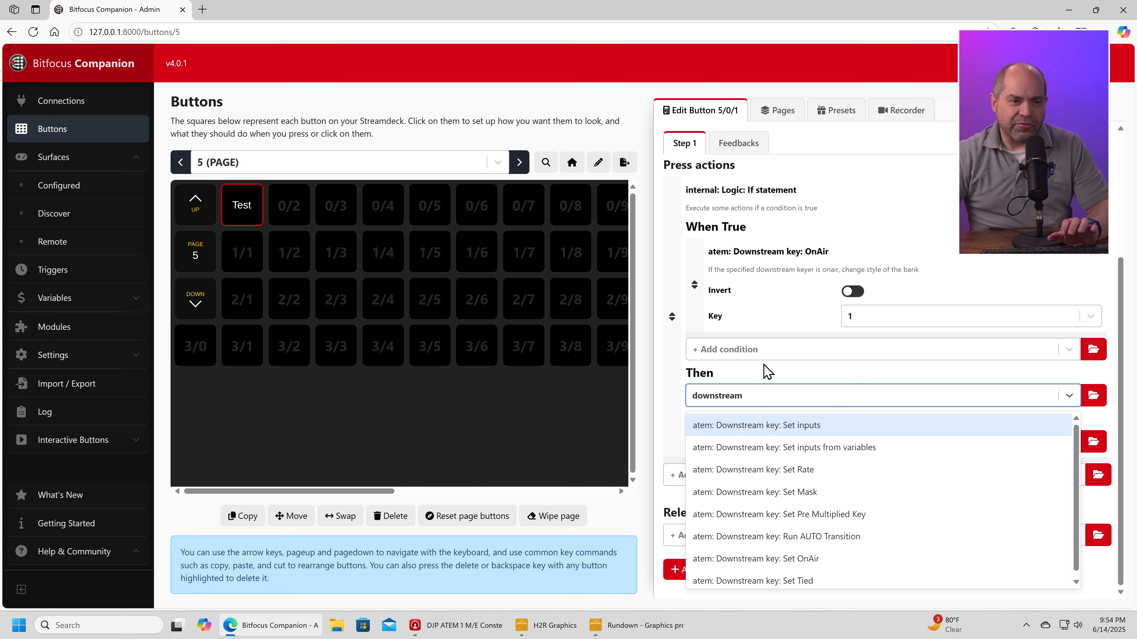
scroll(877, 459, "down", 1)
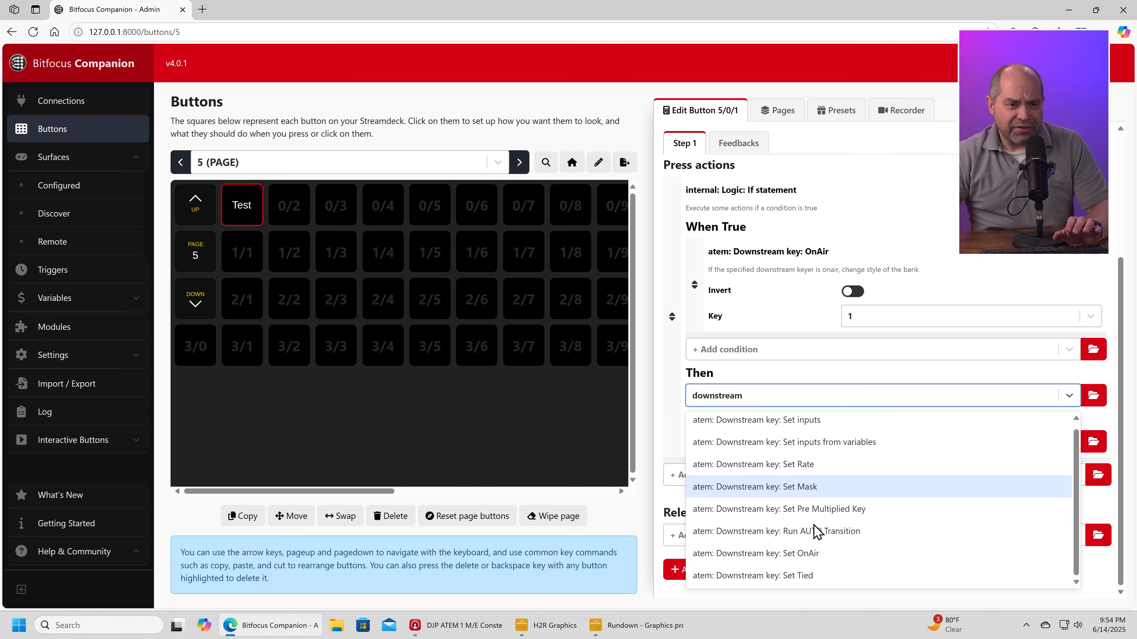
left_click(806, 555)
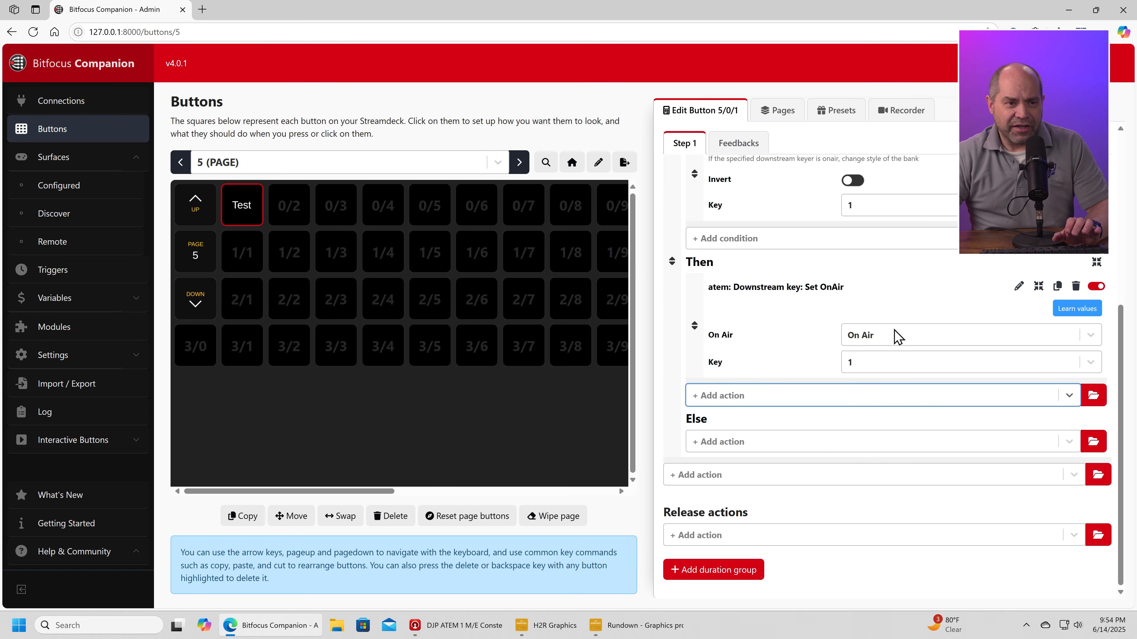
left_click(895, 336)
left_click(878, 396)
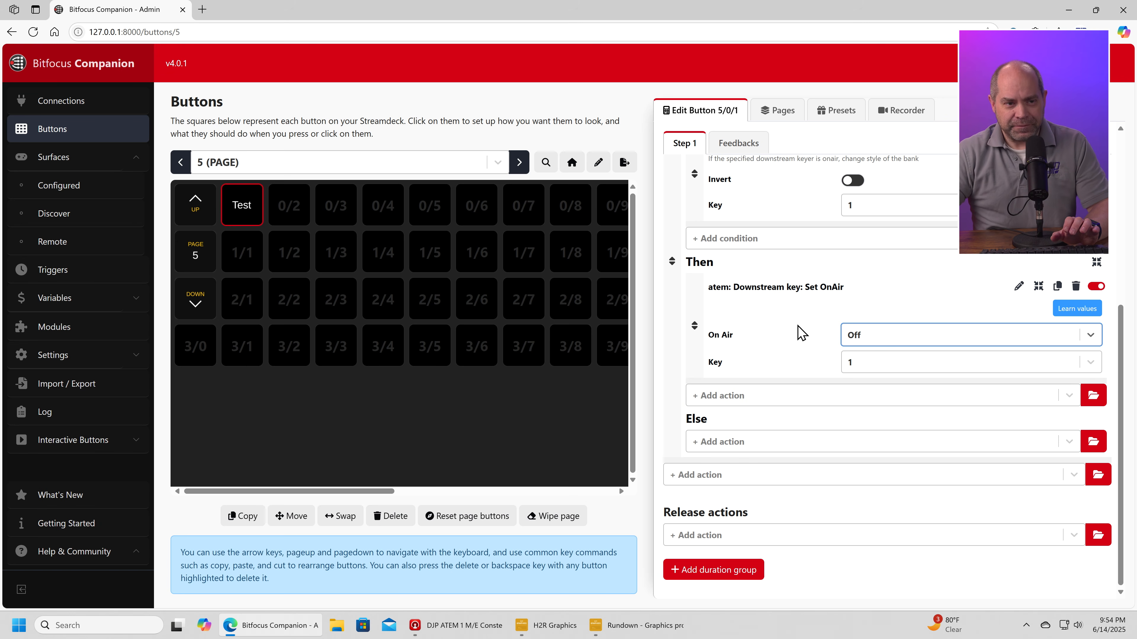
- Add "atem: ME: Perform AUTO transition" as the Else action of the If statement
left_click(740, 442)
scroll(825, 515, "down", 3)
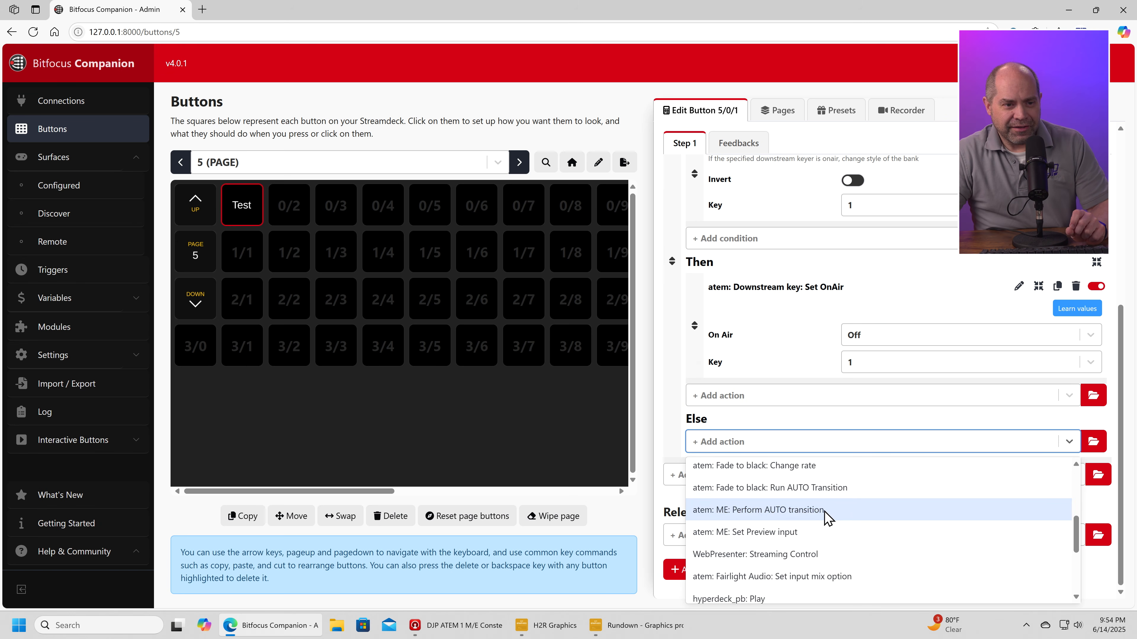
left_click(825, 515)
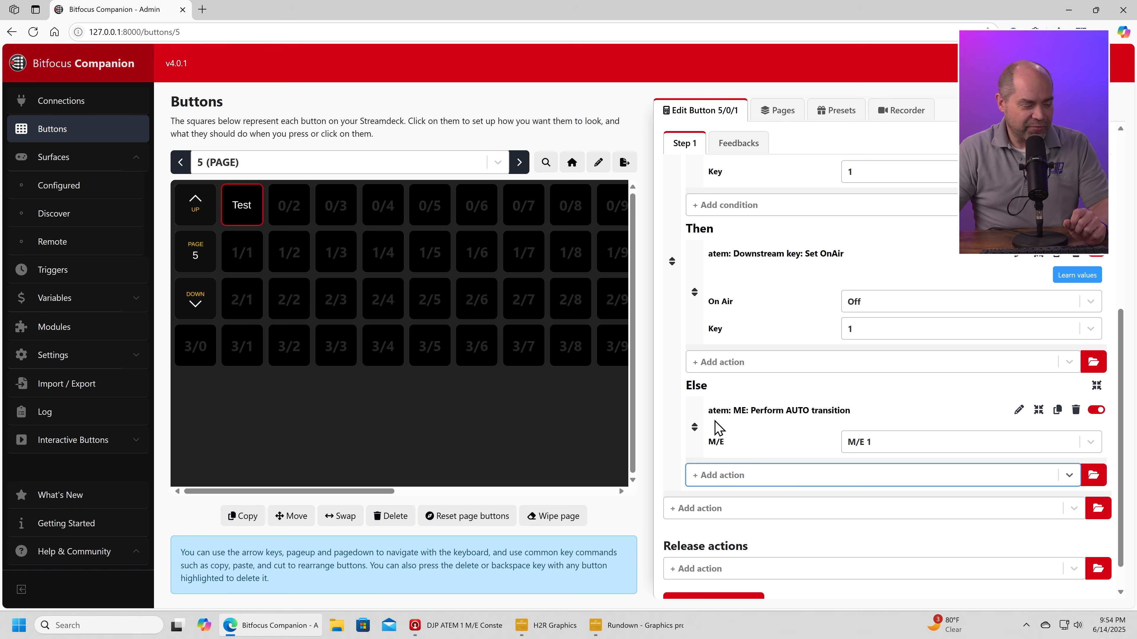
- Review the If statement's condition and its Then and Else actions on the Test button
scroll(756, 350, "up", 3)
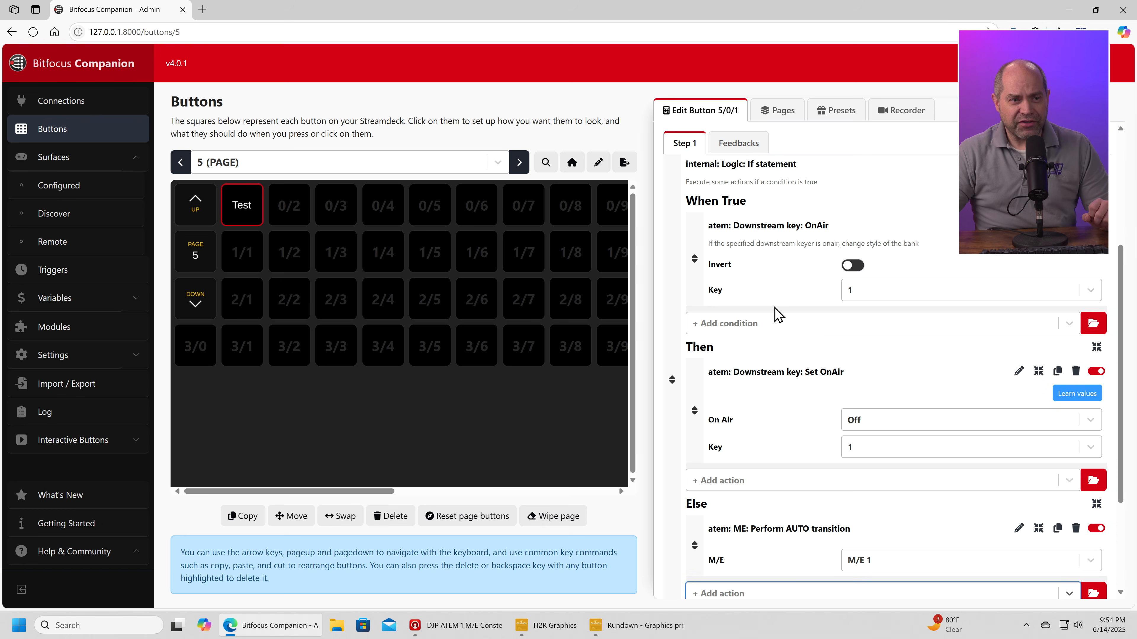
scroll(779, 262, "up", 3)
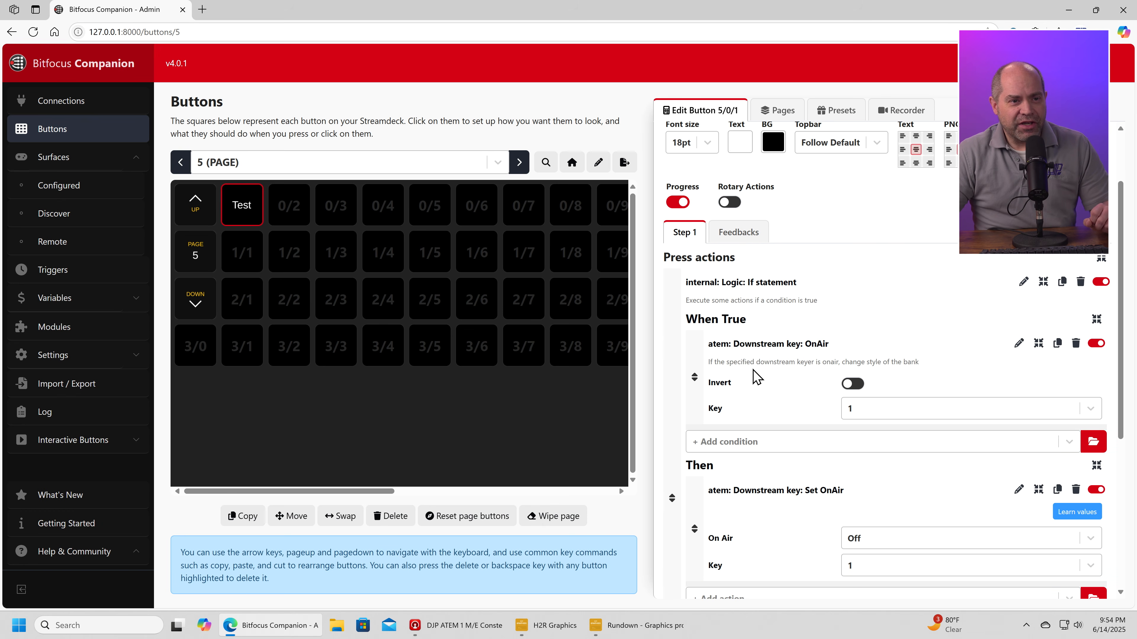
scroll(759, 338, "up", 2)
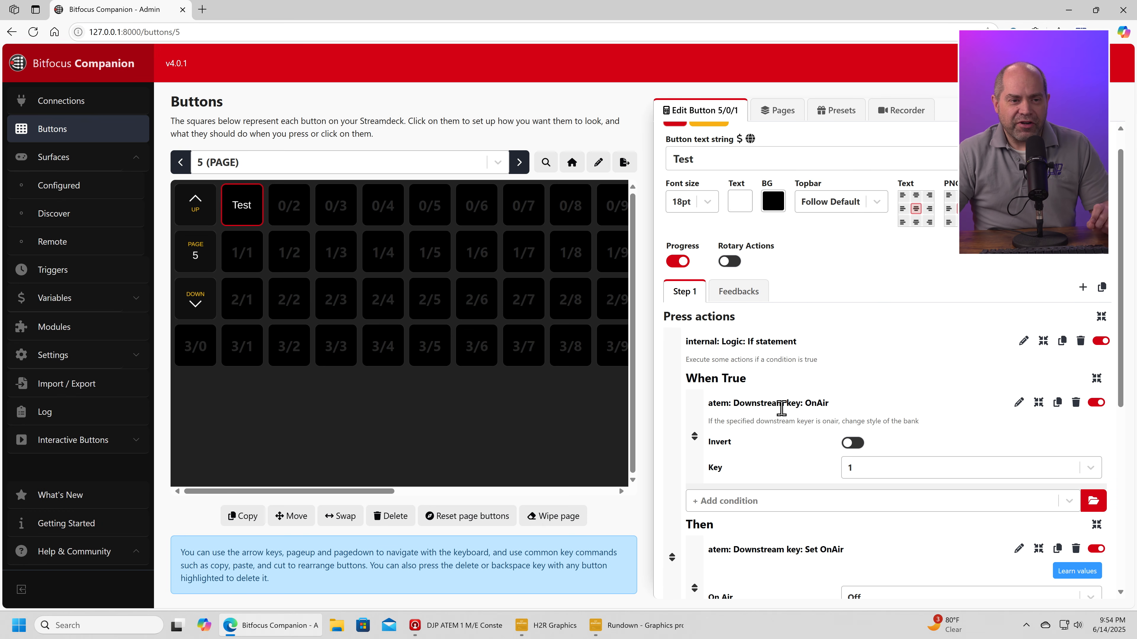
scroll(776, 421, "down", 2)
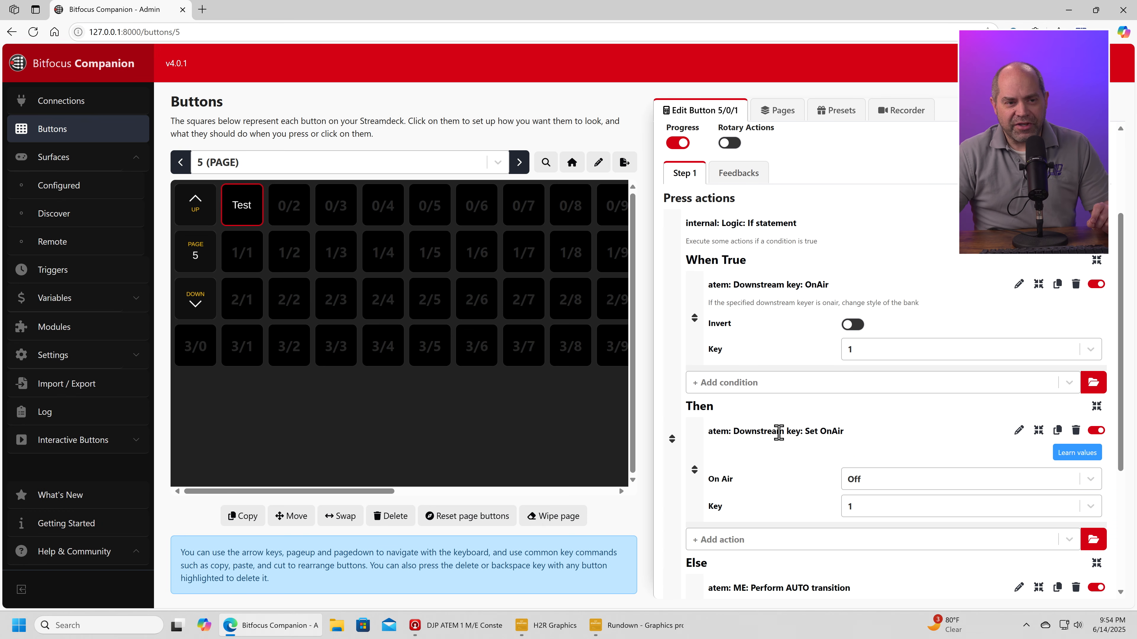
scroll(783, 430, "down", 2)
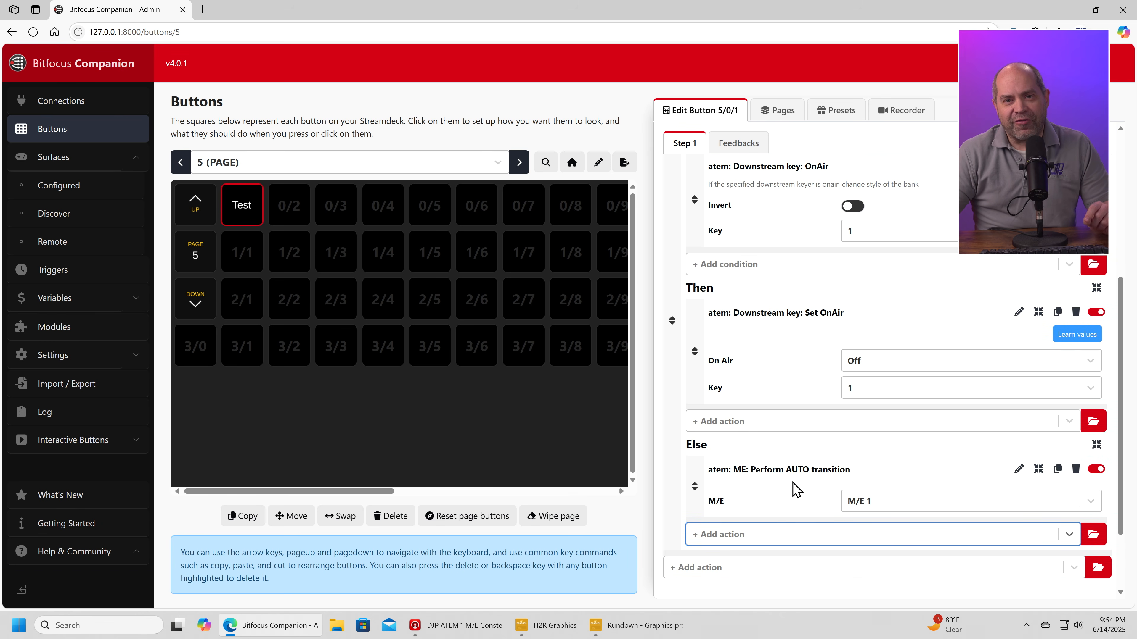
scroll(795, 486, "up", 3)
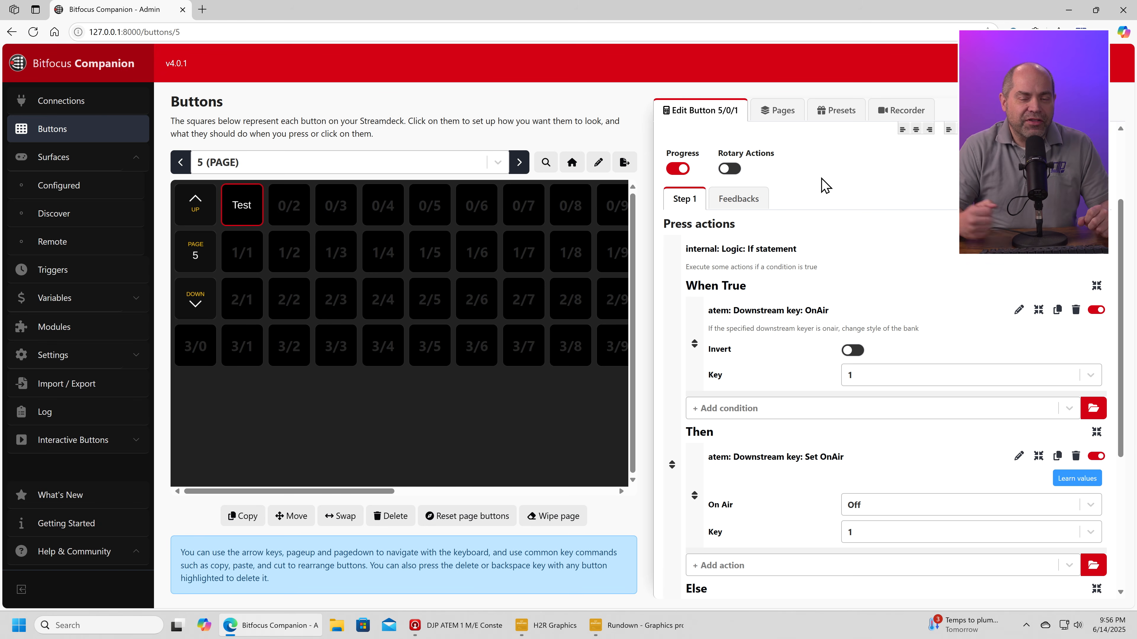
scroll(757, 291, "up", 2)
scroll(744, 278, "down", 3)
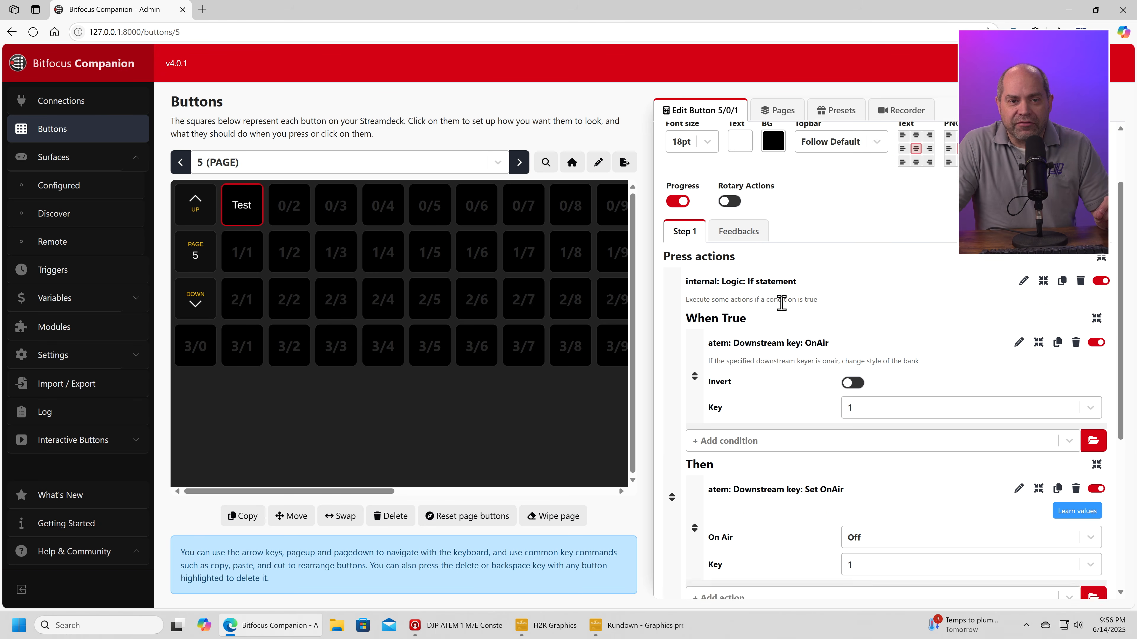
scroll(803, 248, "up", 2)
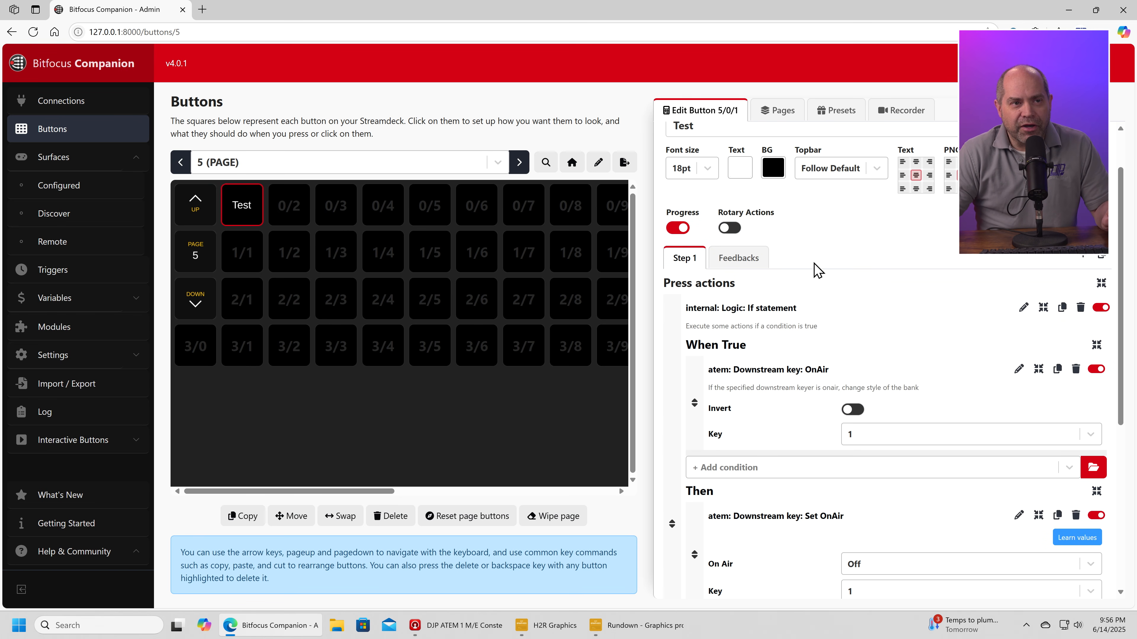
scroll(836, 276, "down", 2)
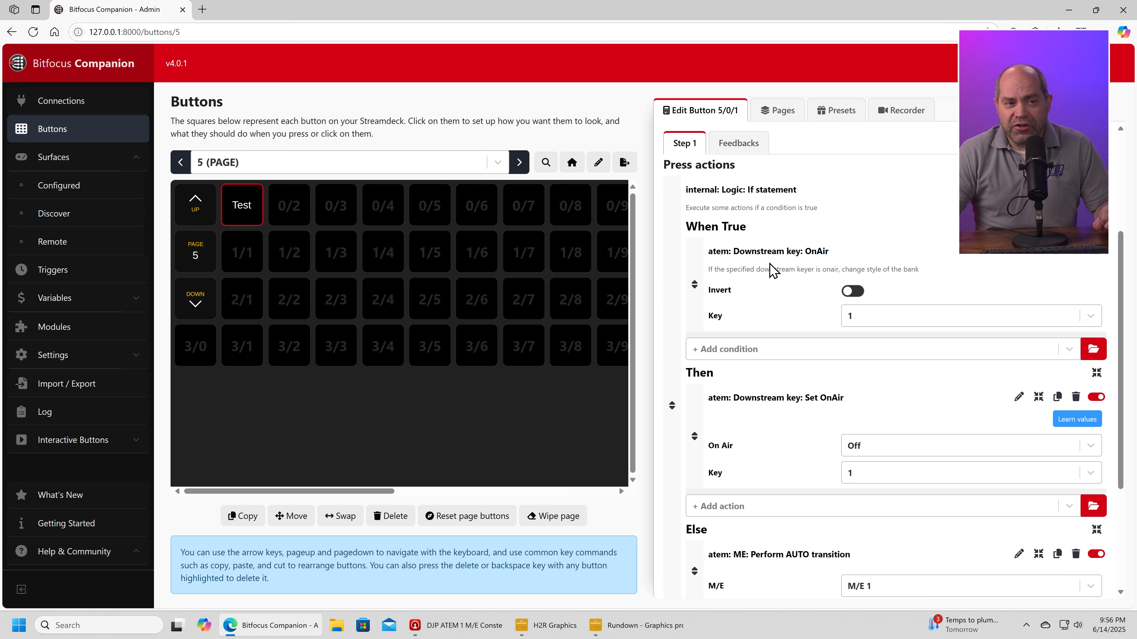
scroll(773, 271, "down", 1)
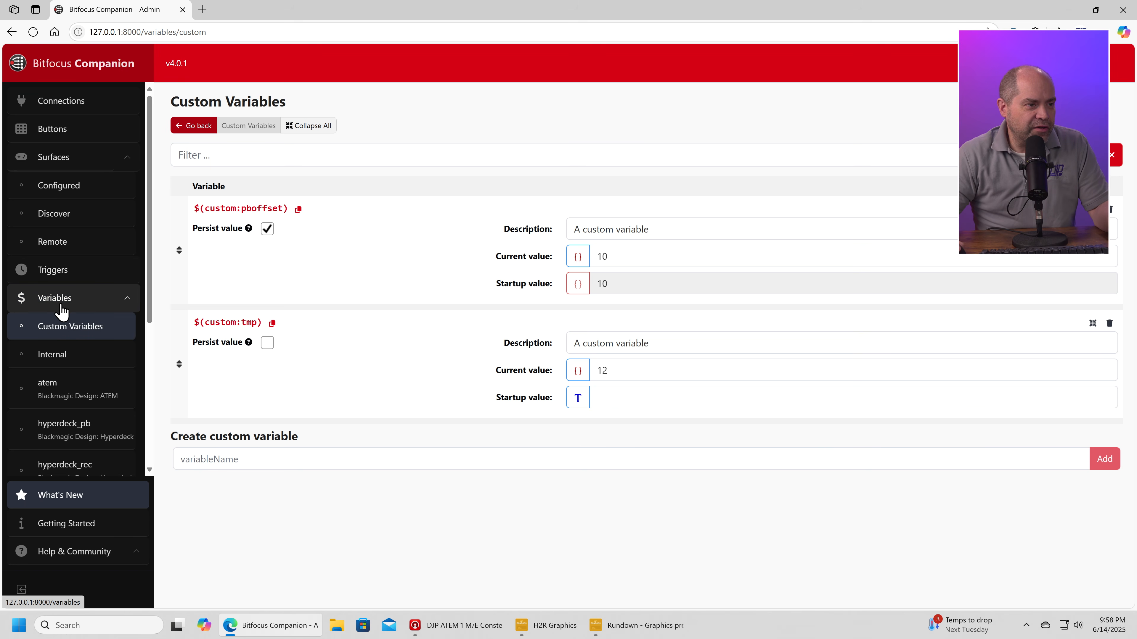
- Open the What's New notes and read the v4.0.0 changes, including the "Logic: if statement" action entry
scroll(62, 309, "down", 3)
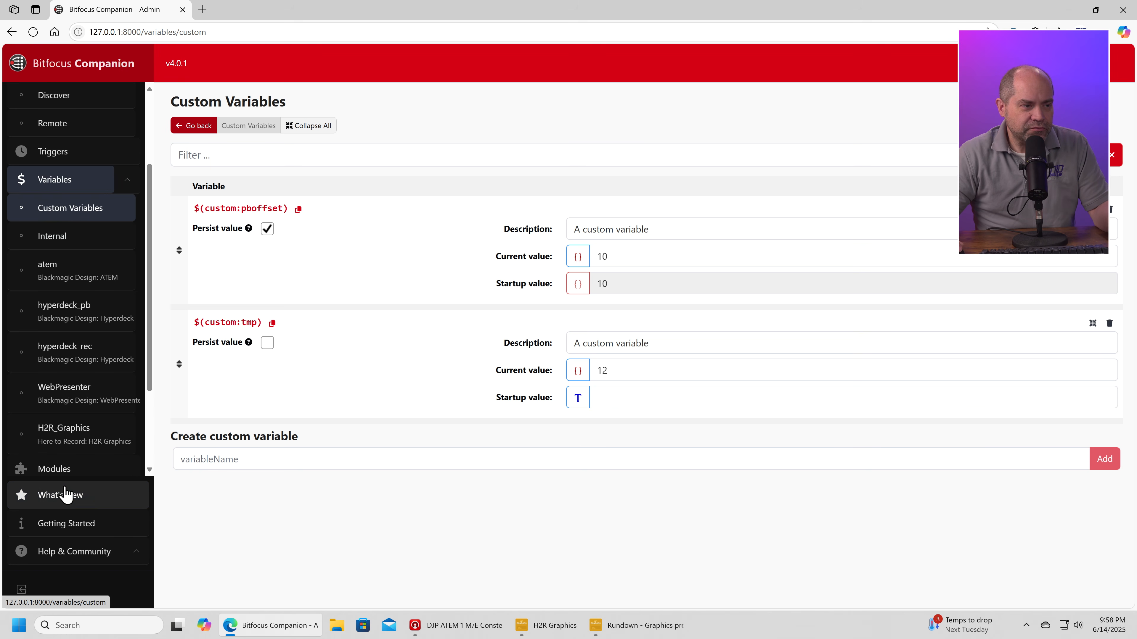
left_click(67, 497)
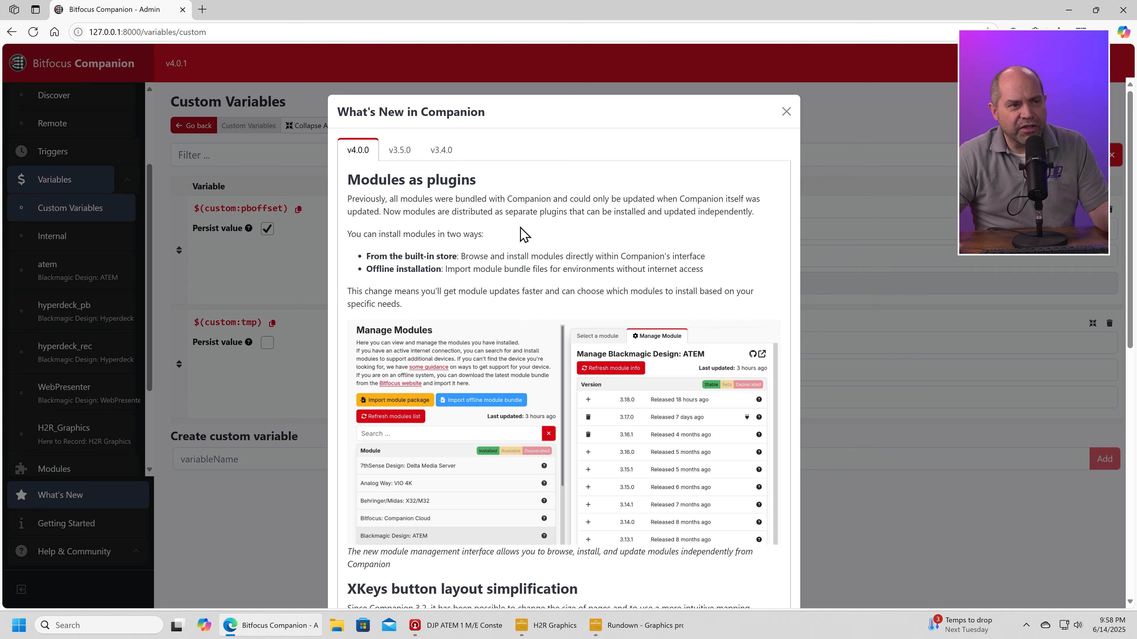
scroll(475, 253, "down", 1)
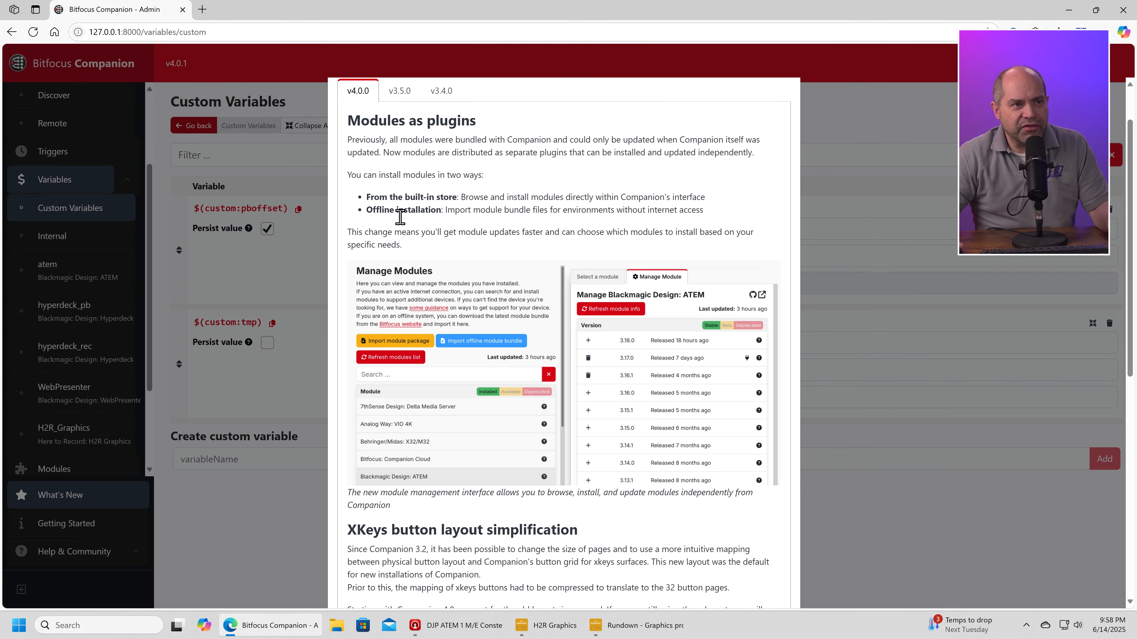
scroll(438, 173, "down", 3)
scroll(405, 428, "down", 3)
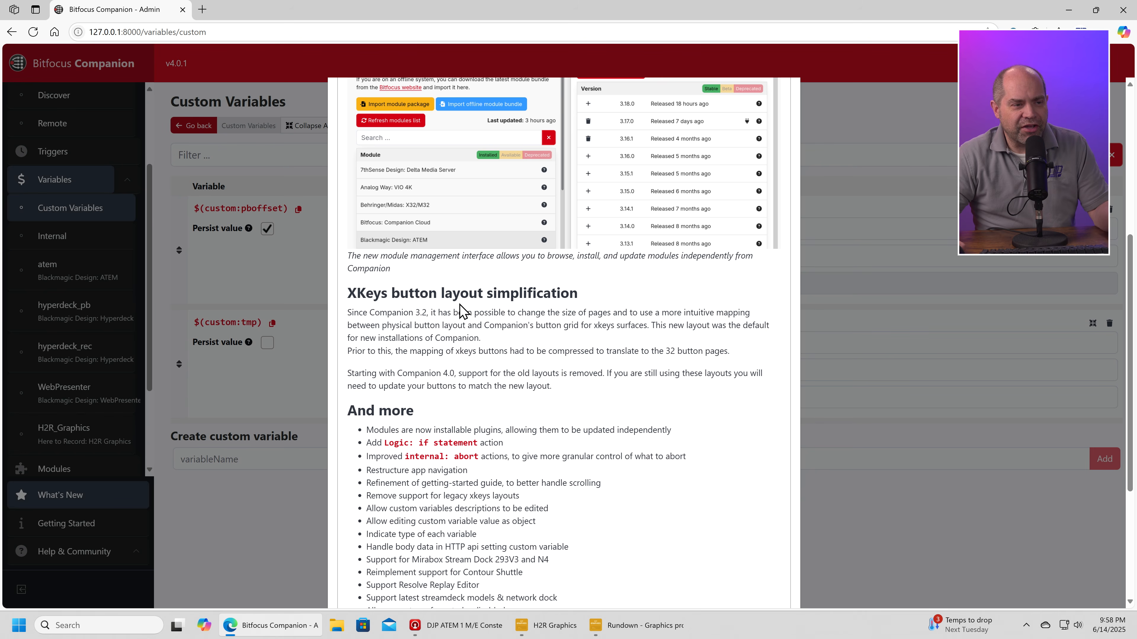
scroll(461, 309, "down", 3)
scroll(443, 298, "down", 2)
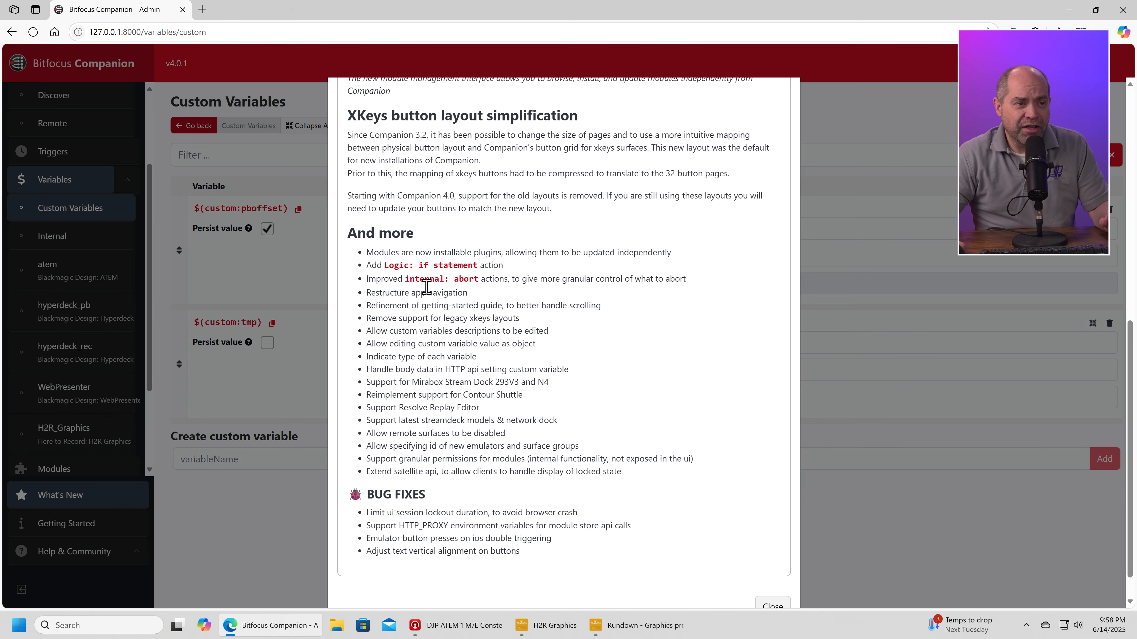
left_click_drag(384, 265, 480, 268)
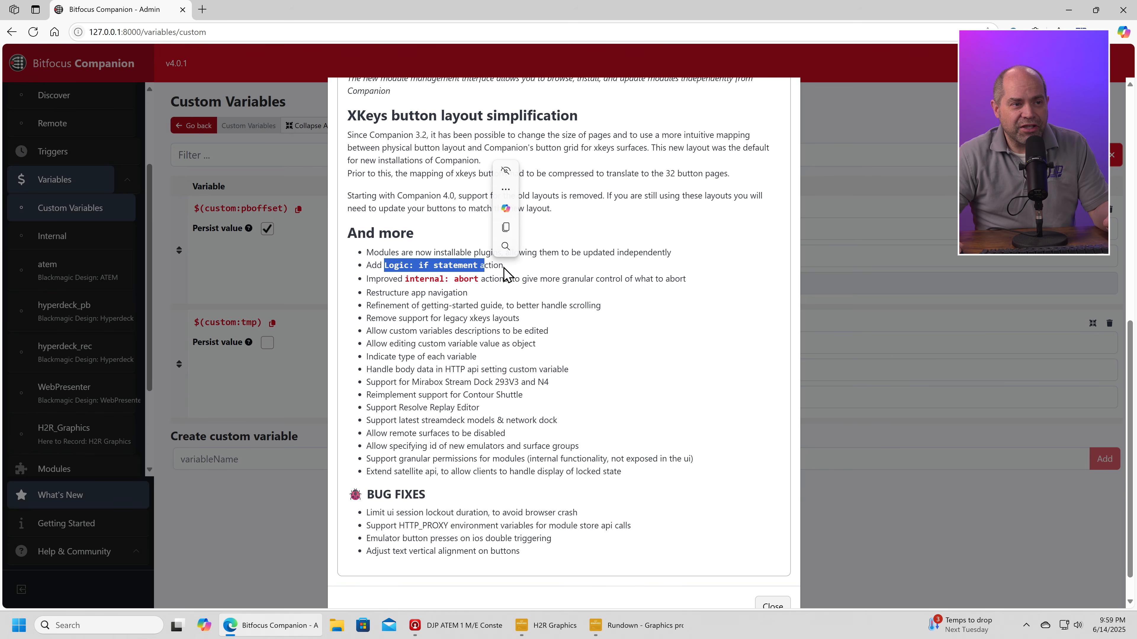
left_click(515, 276)
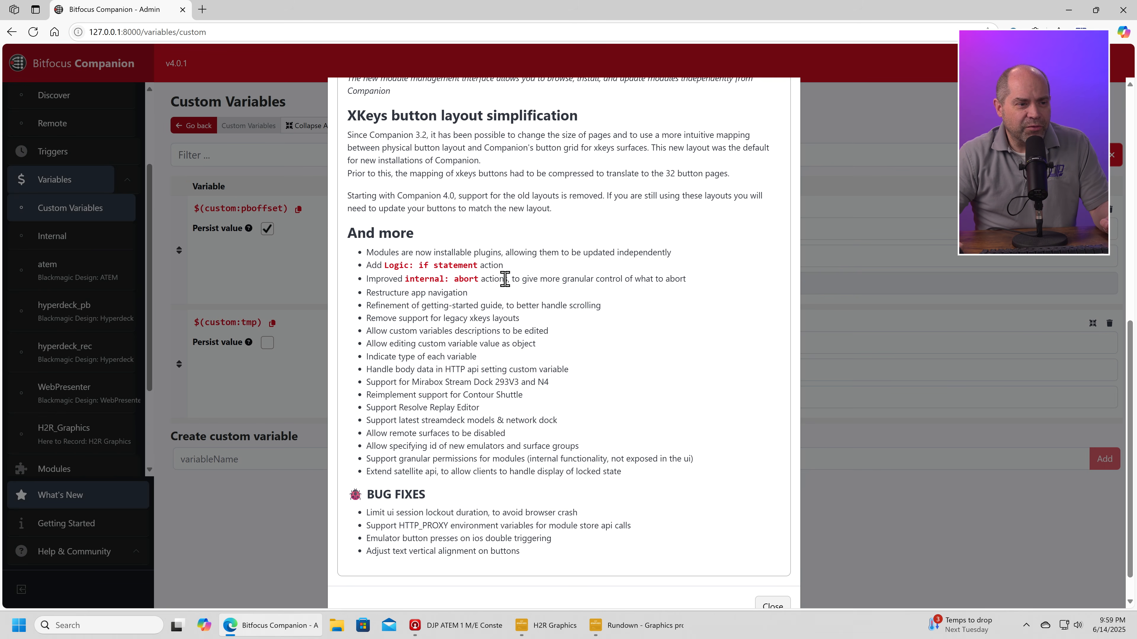
scroll(504, 279, "down", 1)
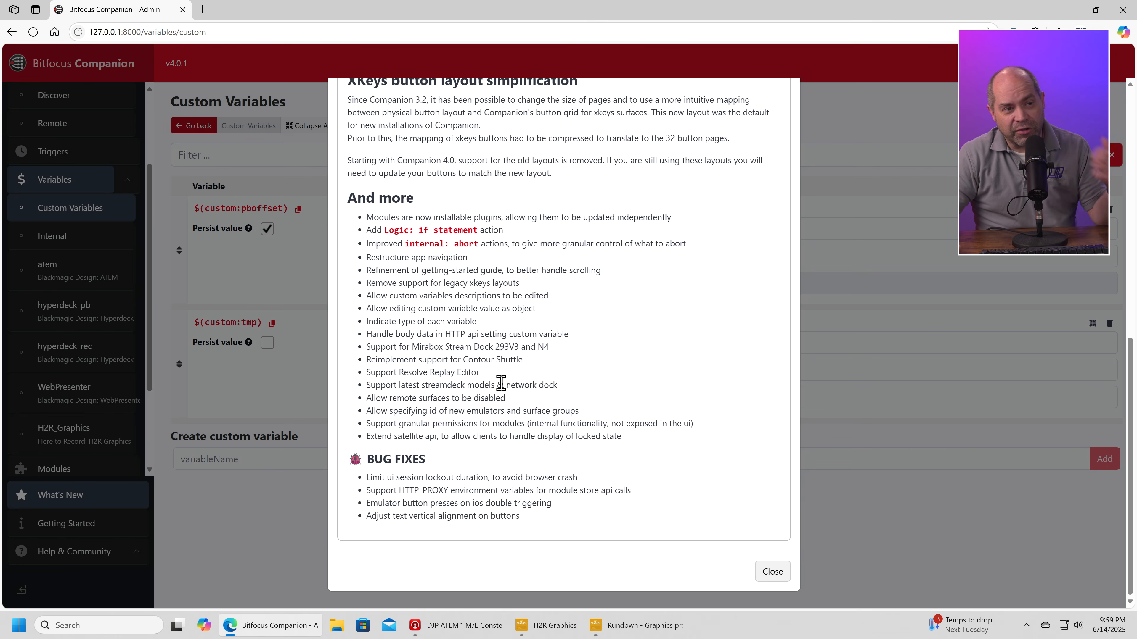
scroll(498, 379, "up", 10)
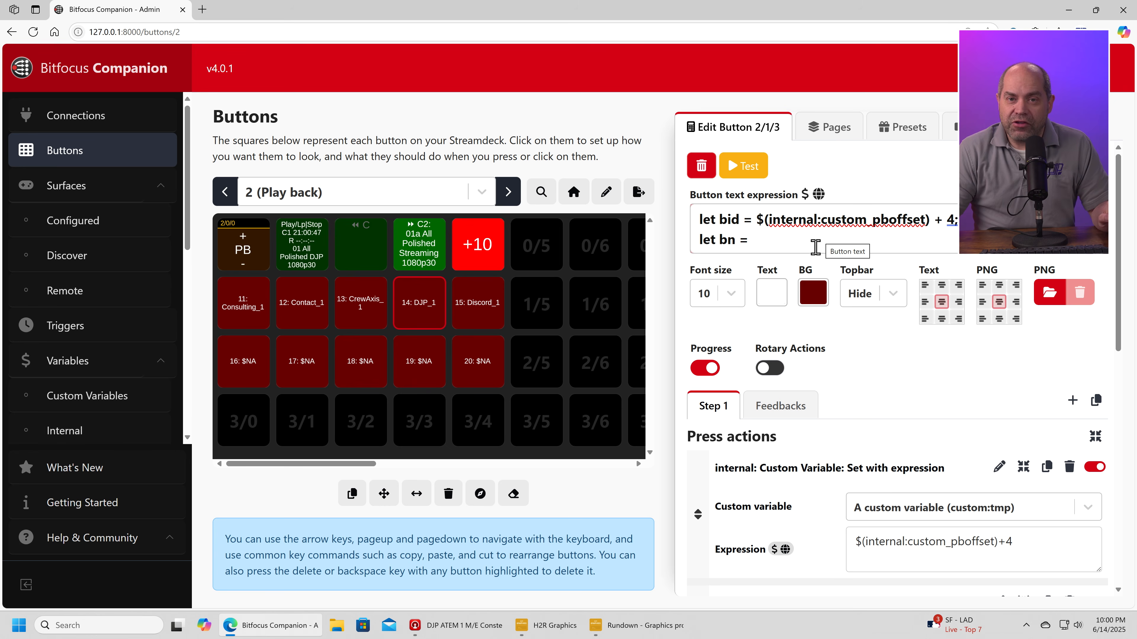
- Examine how button 2/1/3's text expression defines bid from the custom pboffset variable plus 4
double_click(794, 228)
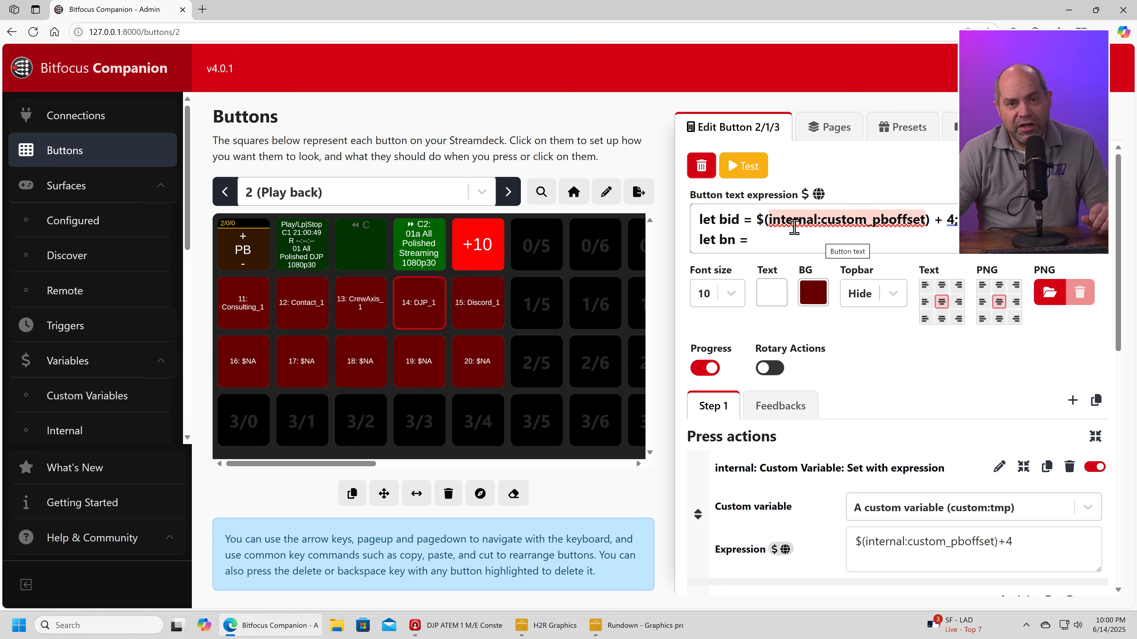
mouse_move(751, 206)
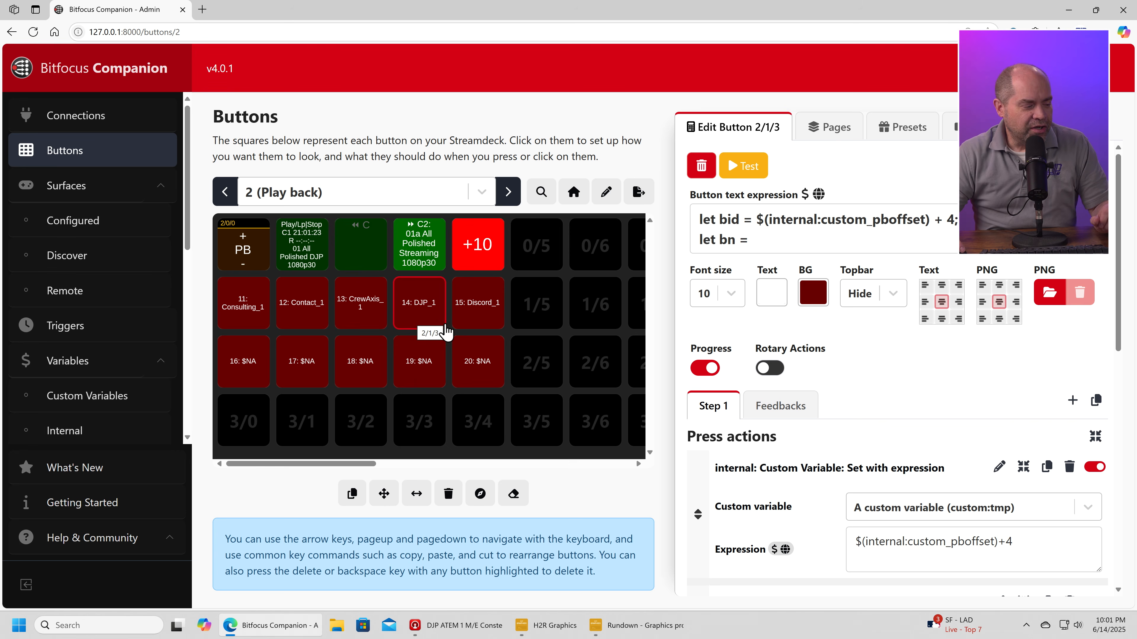
left_click(808, 248)
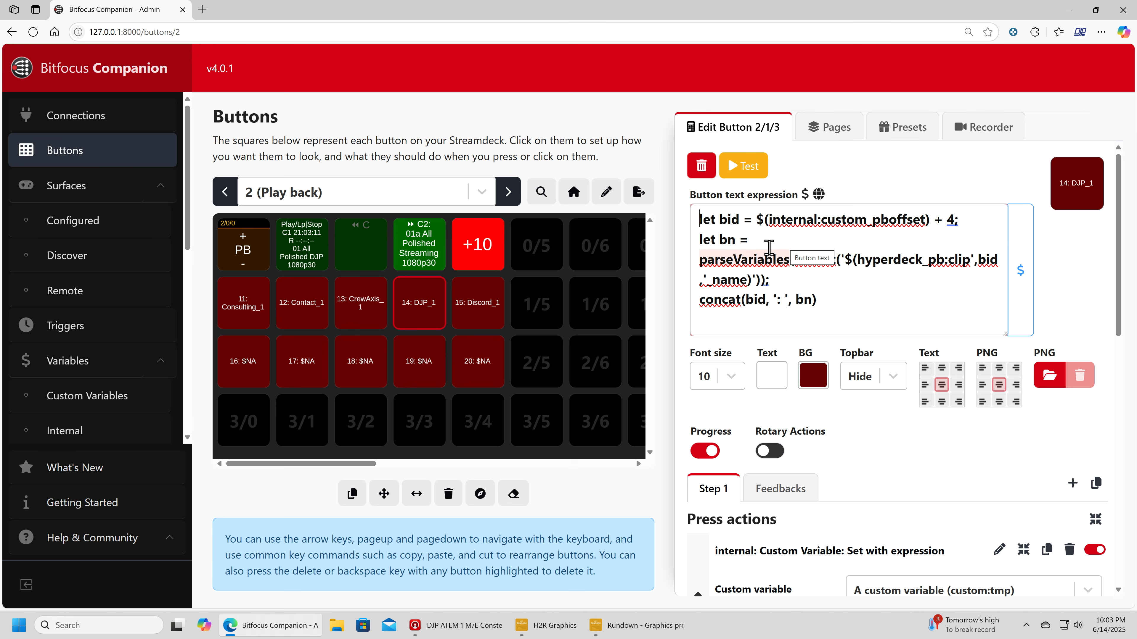
left_click_drag(757, 219, 928, 221)
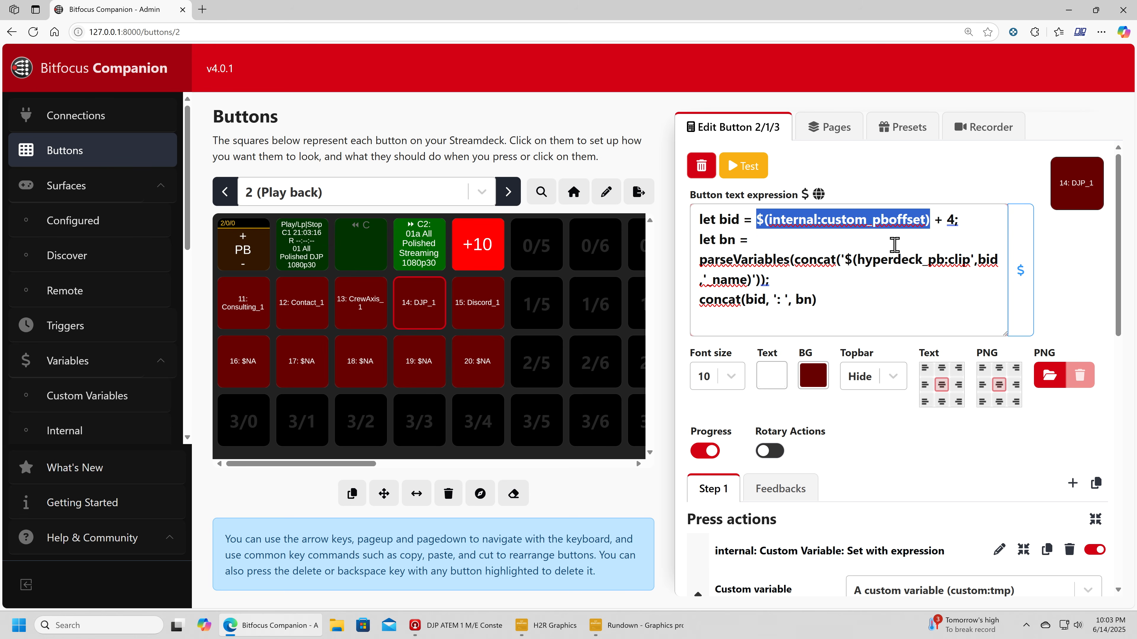
left_click(881, 242)
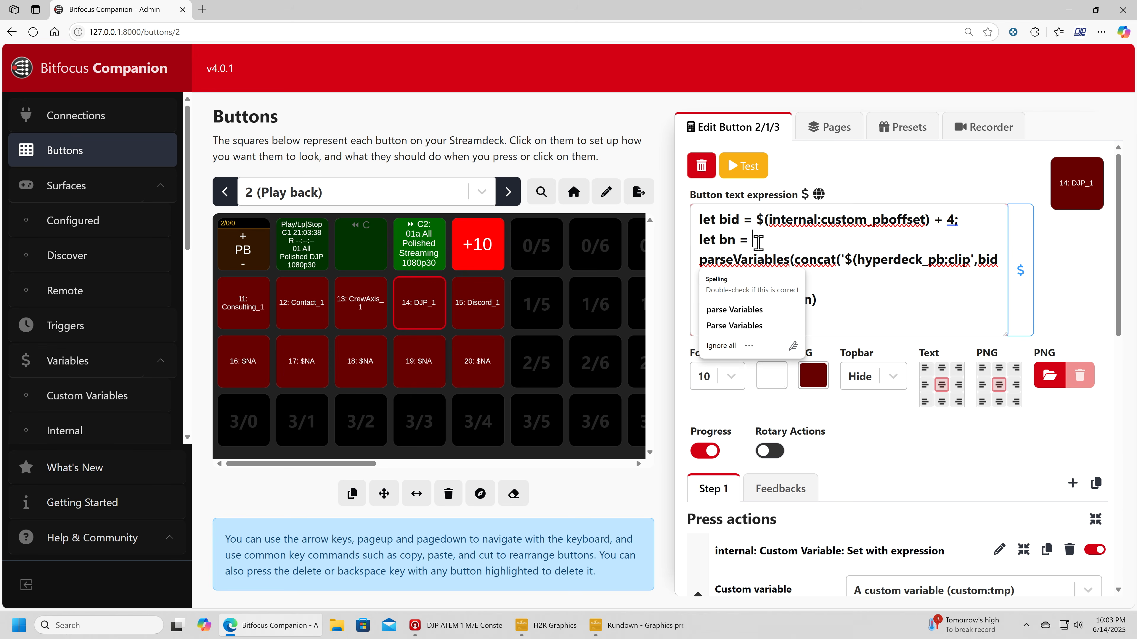
- Examine how the text expression builds bn with parseVariables from the hyperdeck_pb clip name and concatenates it with bid
scroll(779, 222, "down", 1)
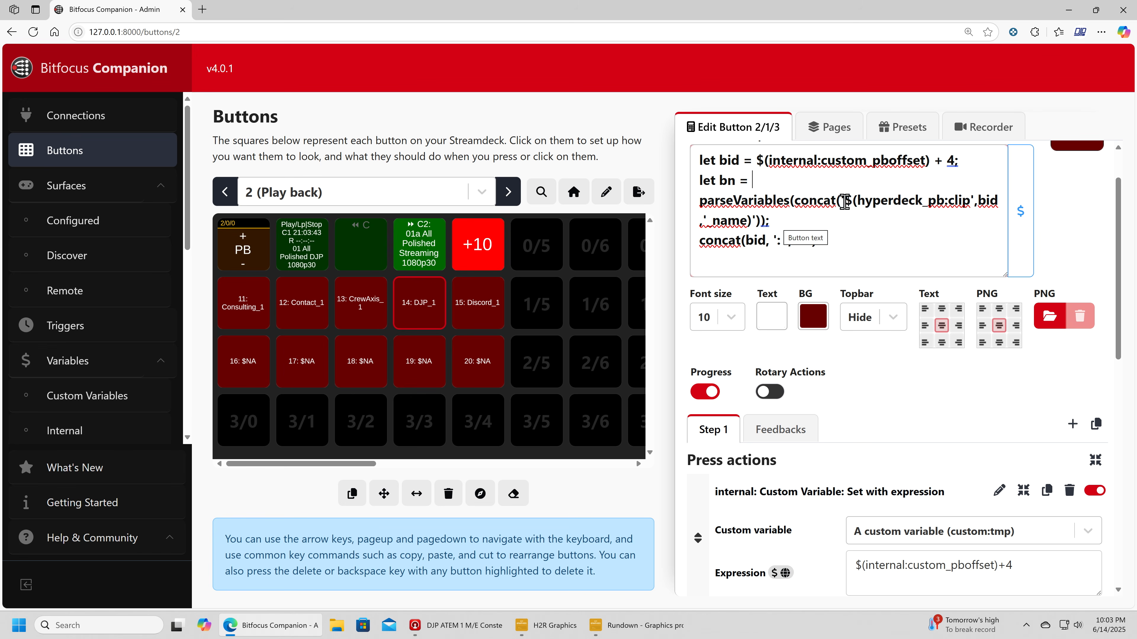
left_click_drag(844, 202, 948, 207)
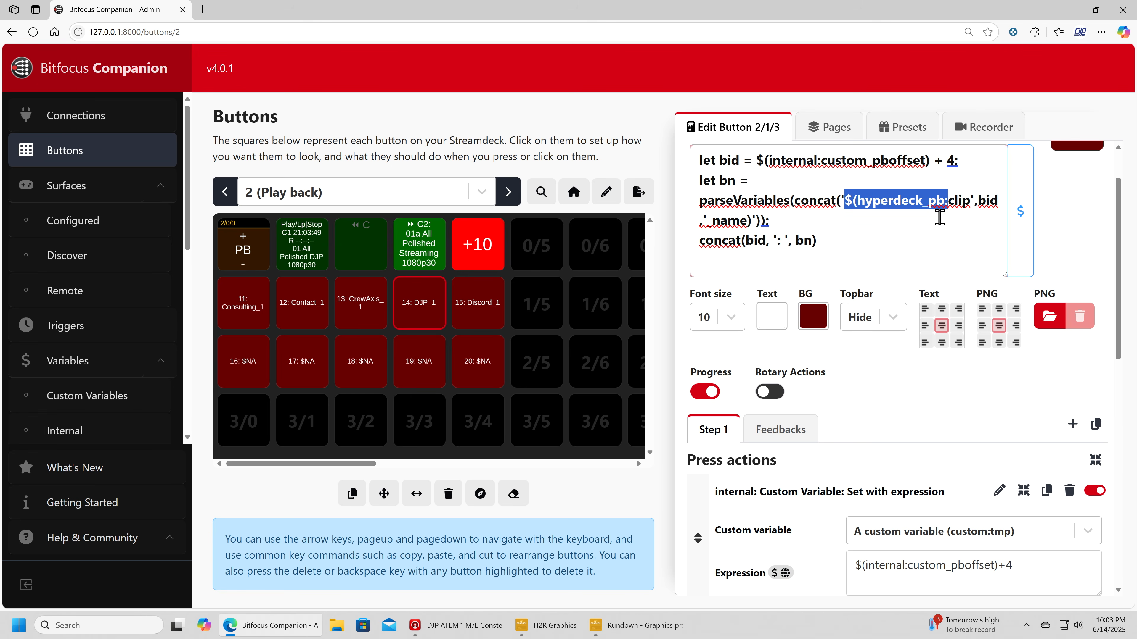
left_click(986, 200)
left_click(828, 220)
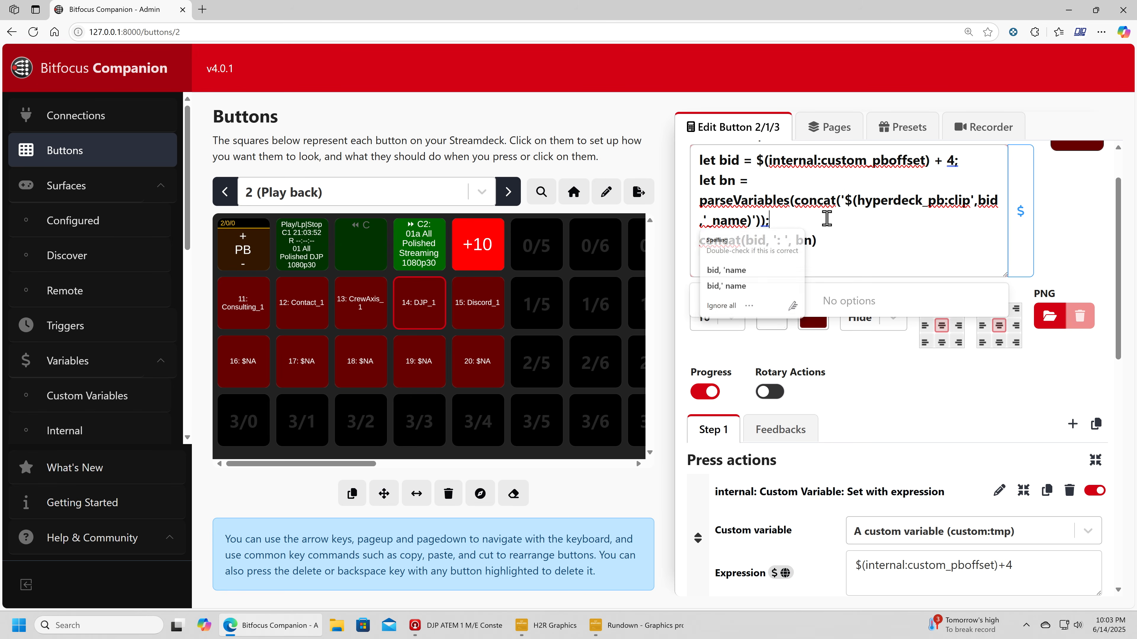
left_click(708, 221)
left_click(822, 217)
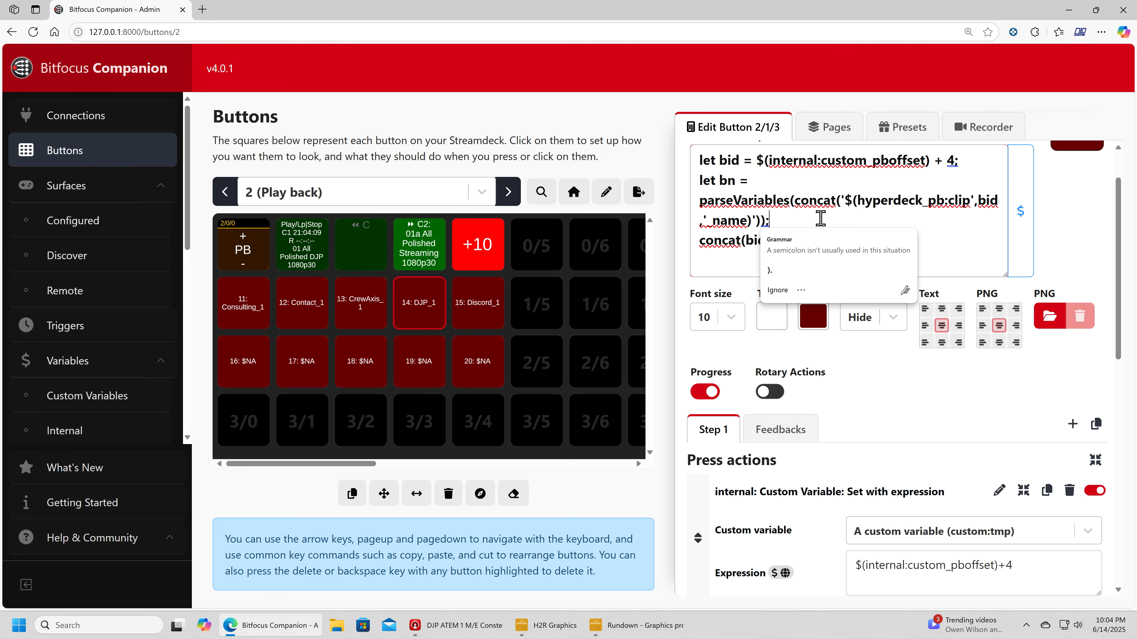
left_click(785, 187)
left_click(864, 240)
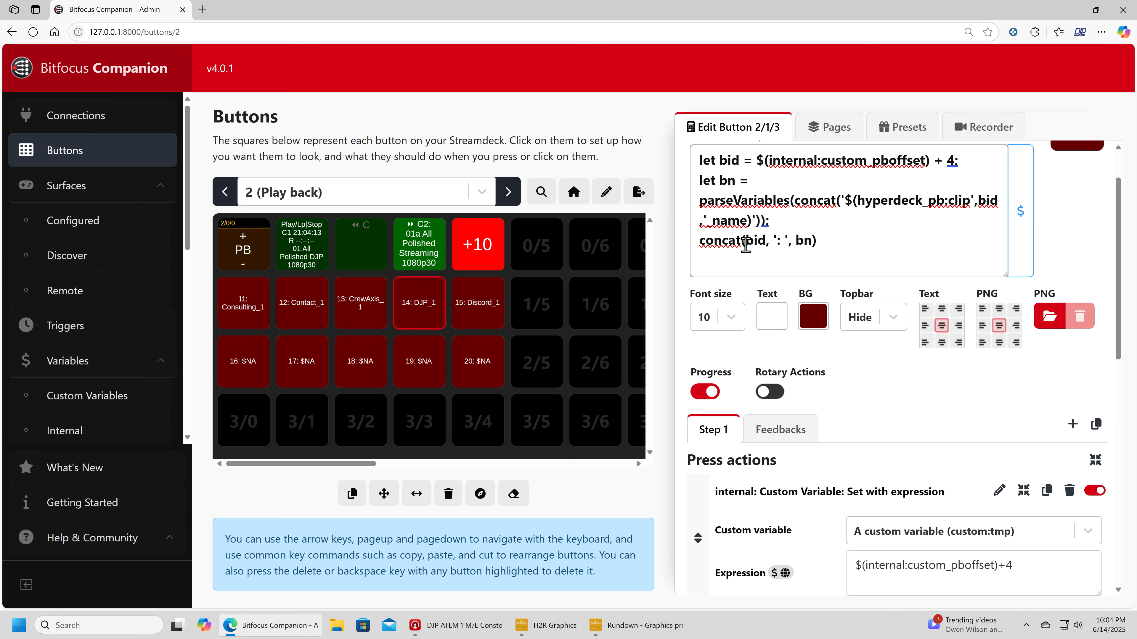
left_click_drag(836, 241, 701, 248)
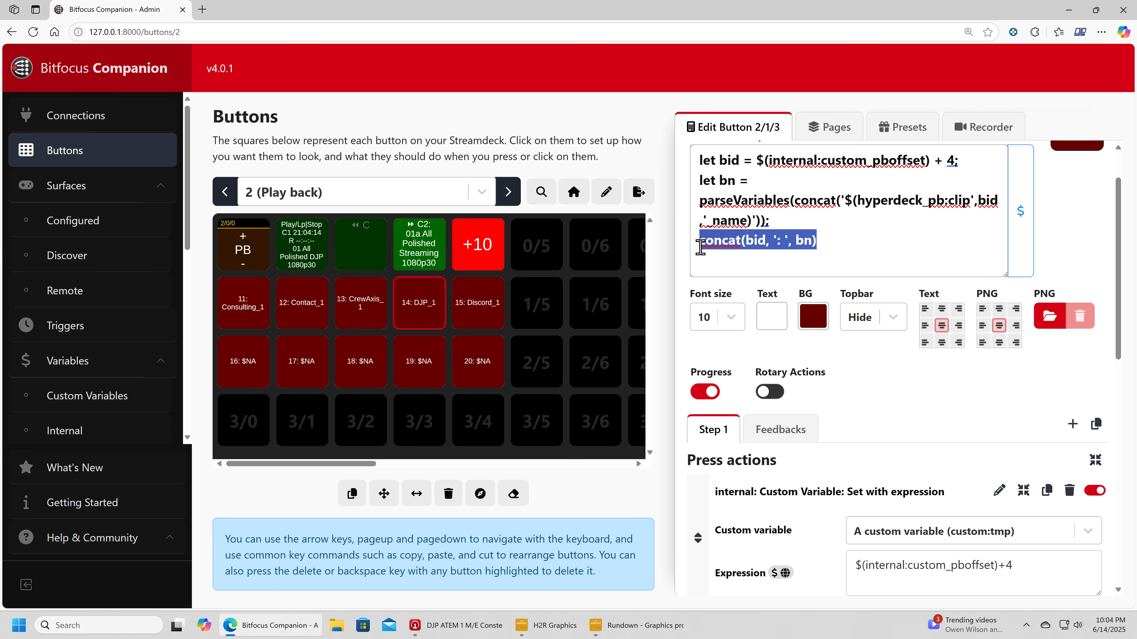
left_click(750, 244)
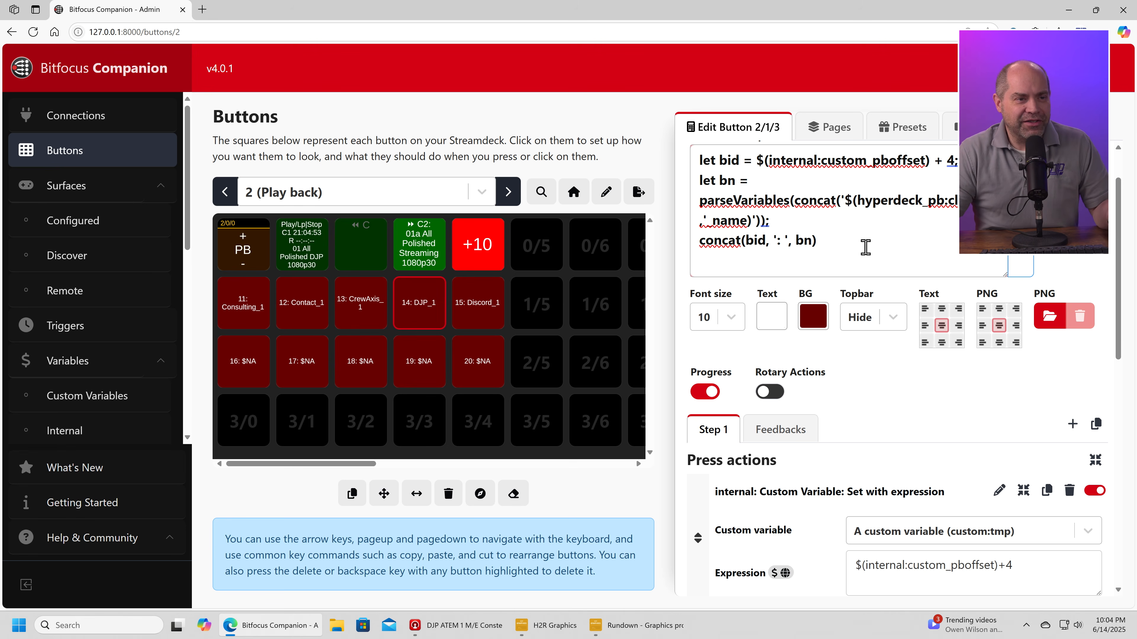
- Review button 2/1/3's press actions: setting custom:tmp with an expression, Goto Clip (n), and Play on hyperdeck_pb
scroll(844, 237, "down", 2)
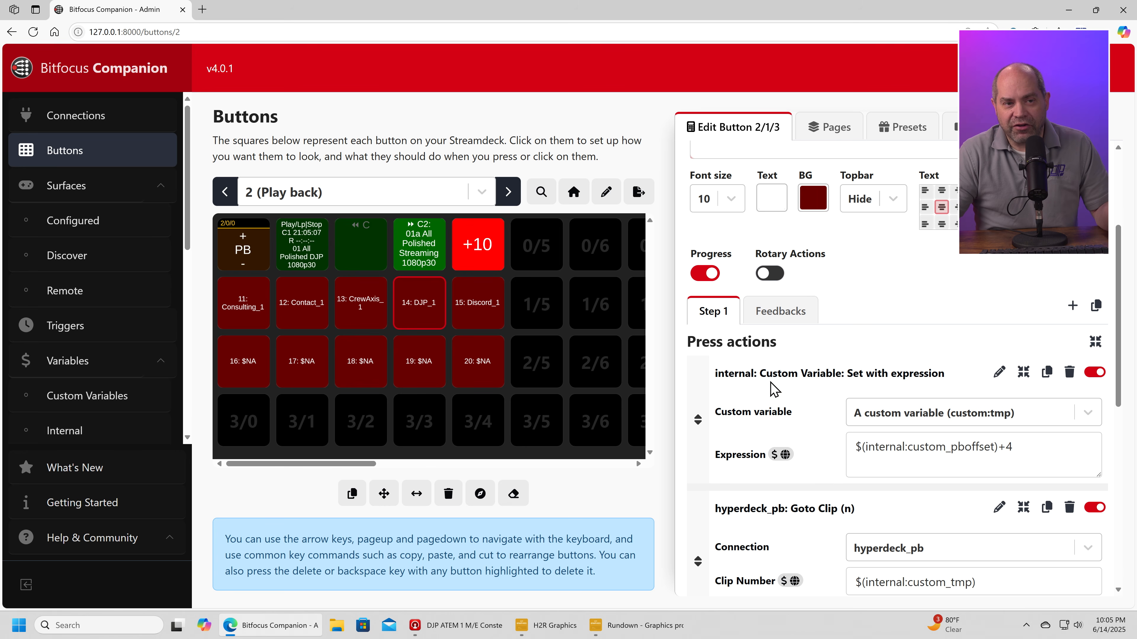
scroll(790, 397, "down", 1)
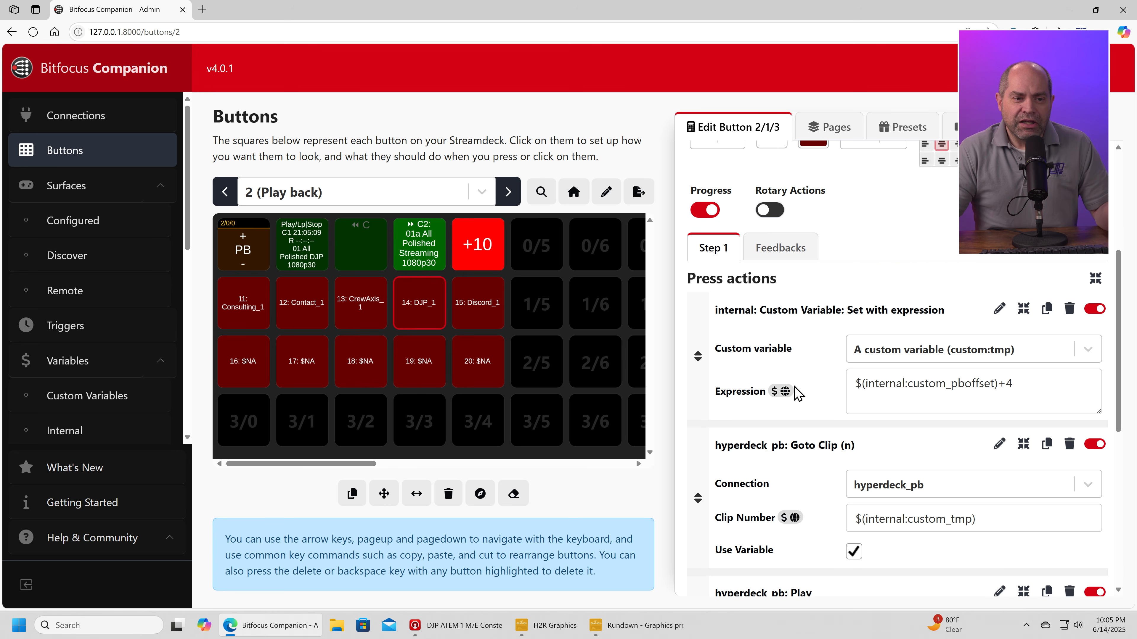
scroll(795, 393, "down", 1)
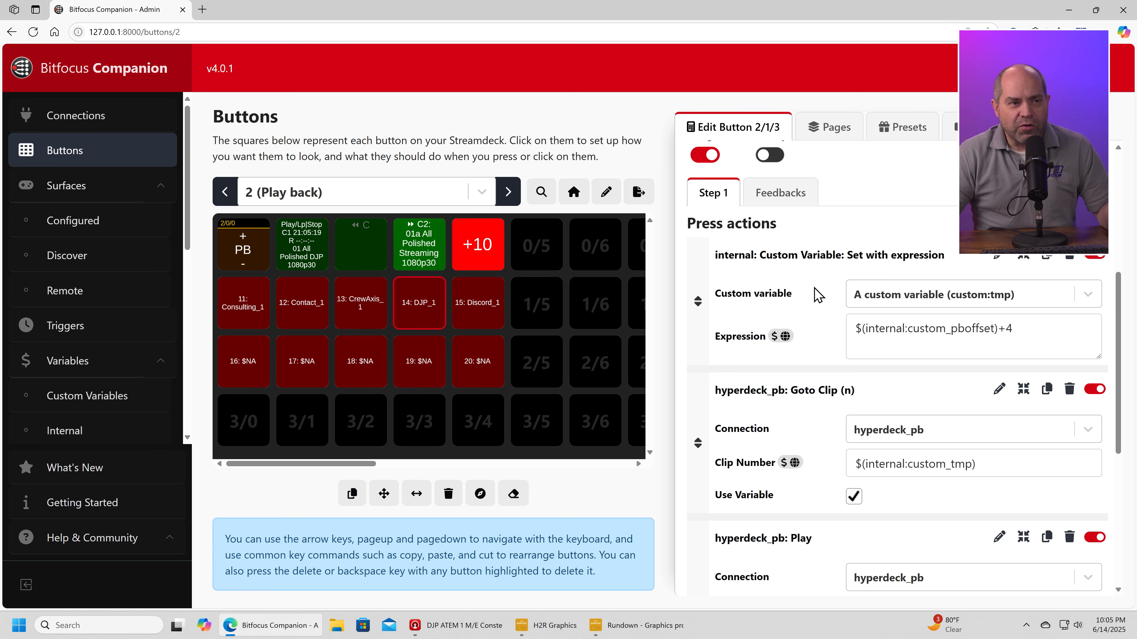
scroll(813, 306, "down", 1)
scroll(812, 299, "up", 1)
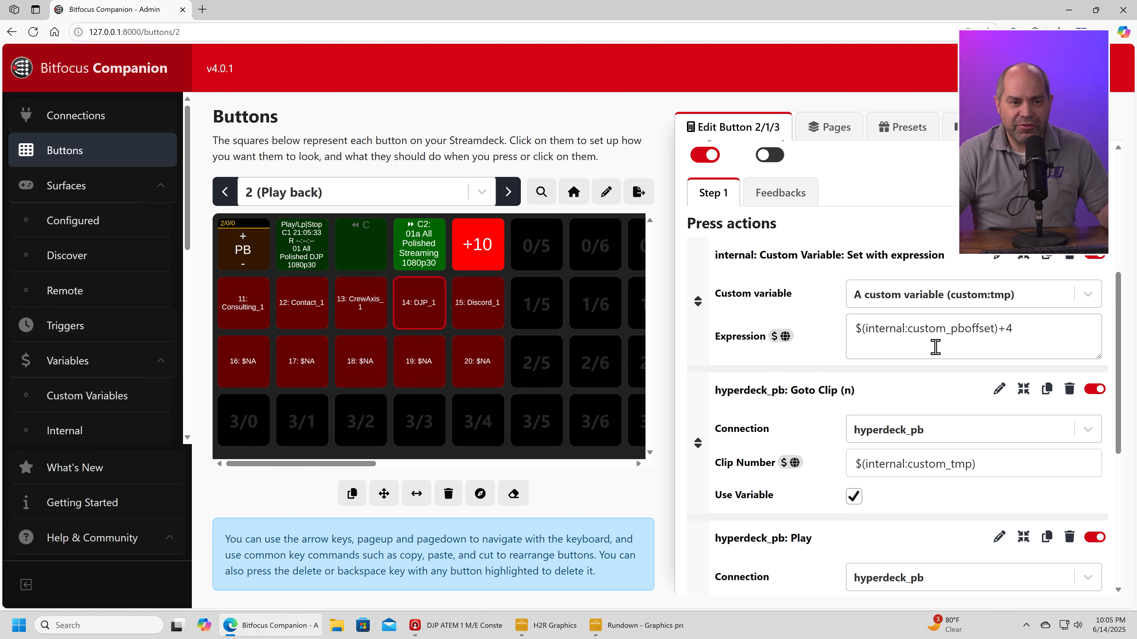
scroll(918, 320, "down", 1)
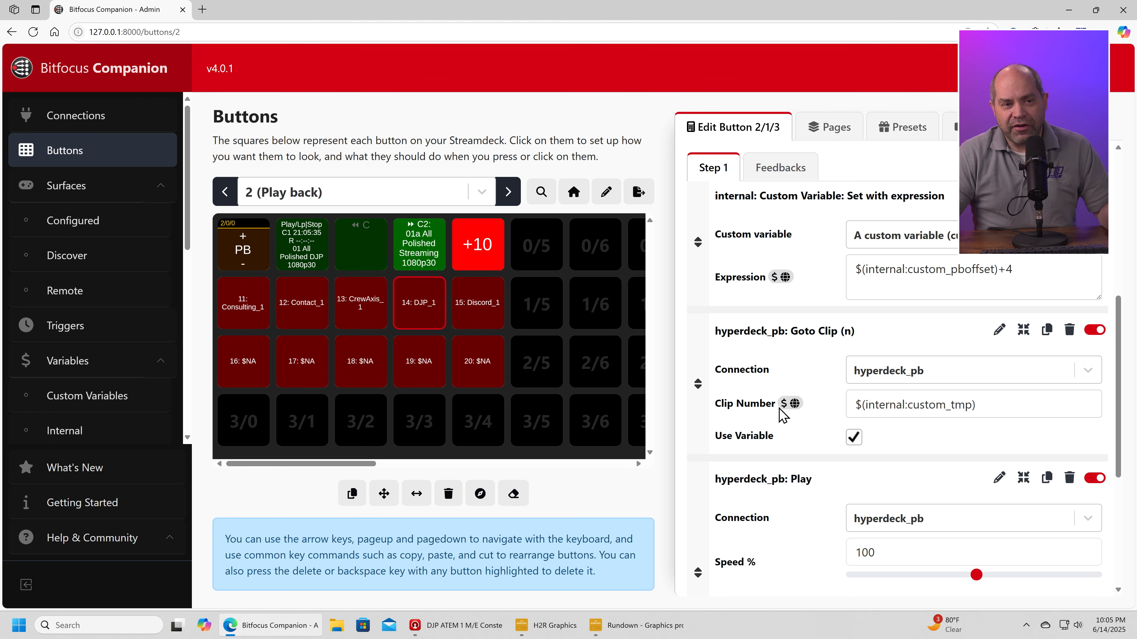
scroll(1000, 408, "down", 2)
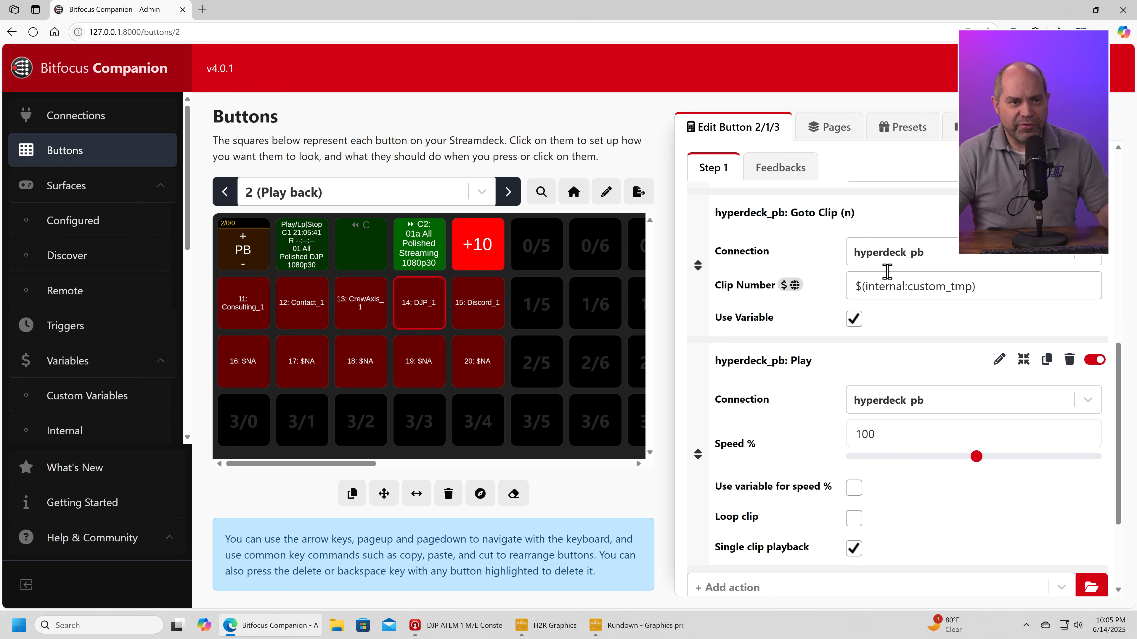
scroll(801, 373, "down", 3)
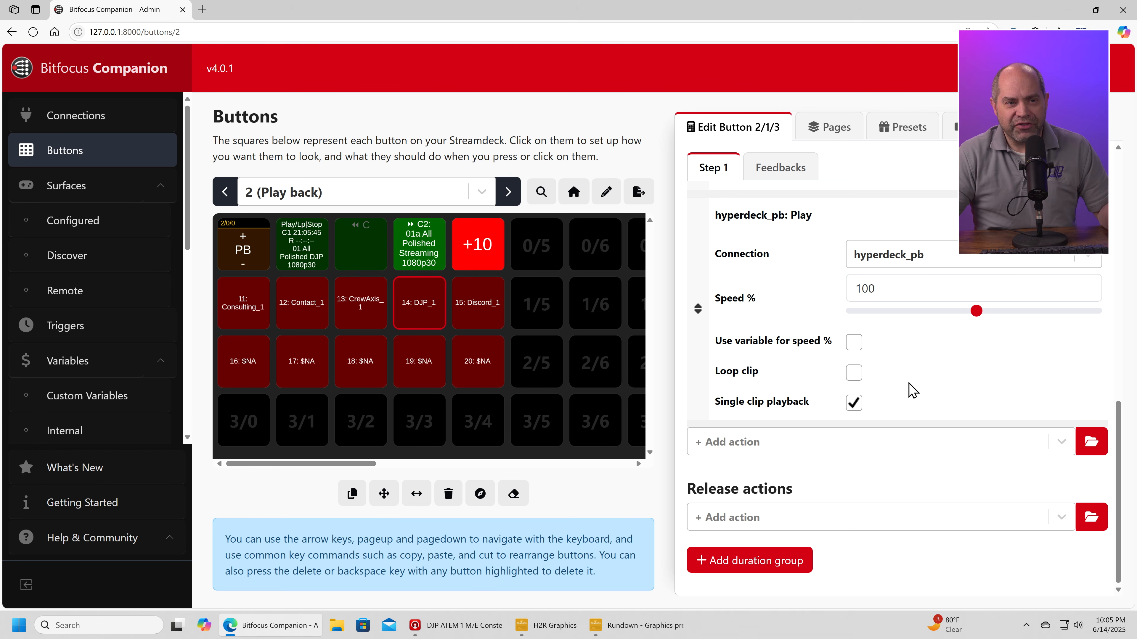
- Show button 2/1/3's feedbacks and examine the boolean expression check comparing the HyperDeck clip ID with pboffset plus 4
scroll(903, 402, "up", 12)
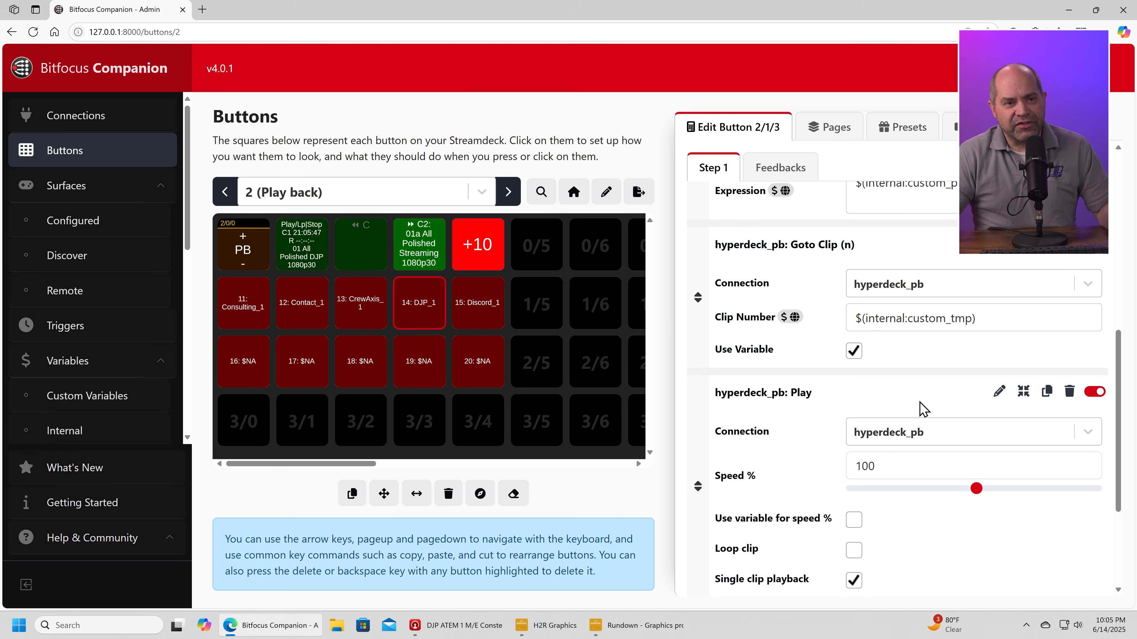
scroll(935, 432, "down", 4)
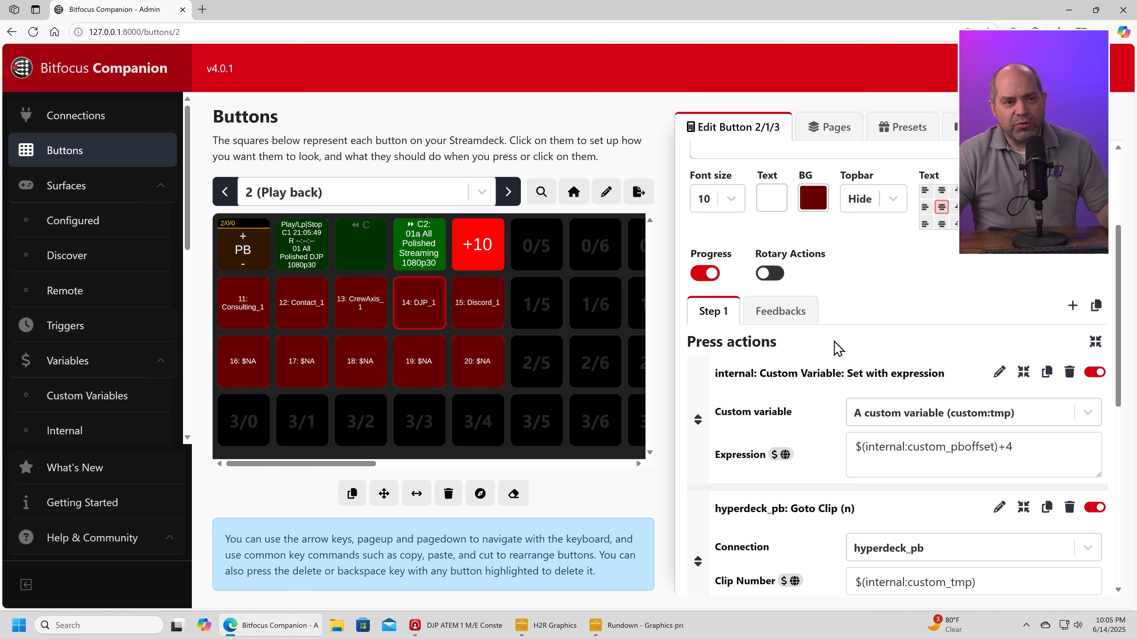
left_click(779, 315)
scroll(865, 360, "down", 1)
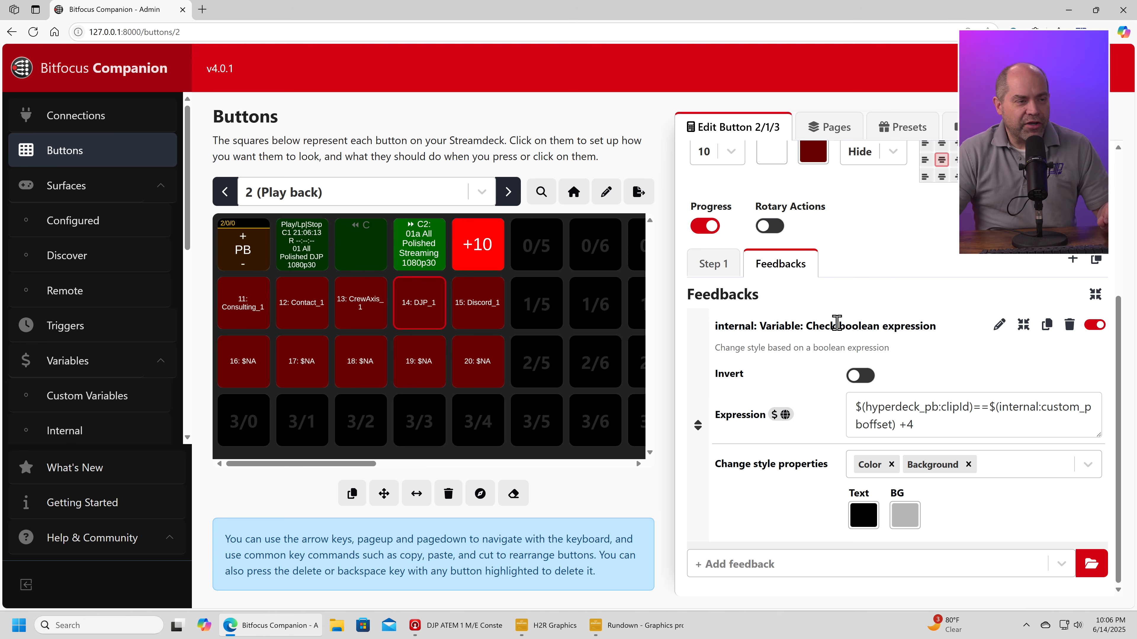
- Open the Play/Lp|Stop button 2/0/1 for editing and review its short release and release-after-300ms actions
left_click(304, 246)
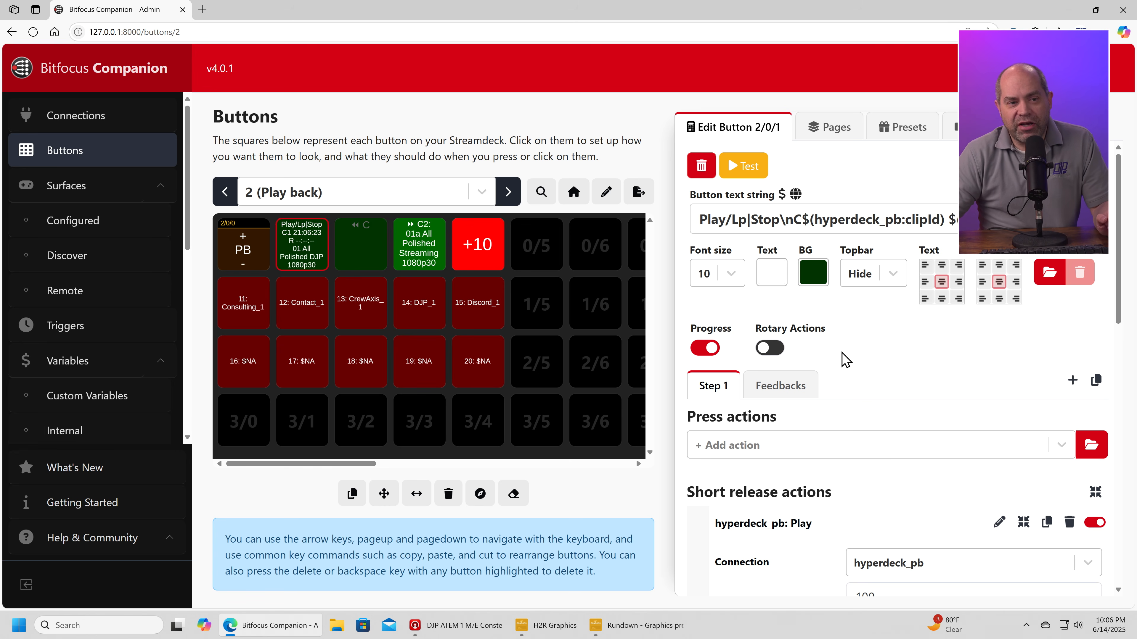
scroll(838, 345, "down", 5)
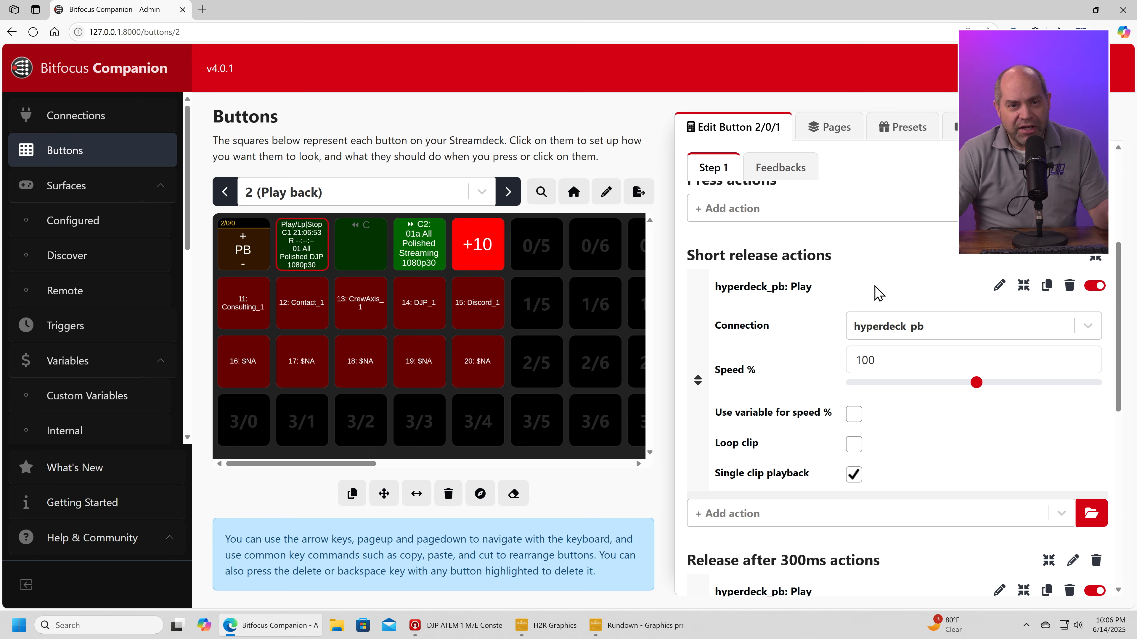
scroll(770, 282, "down", 1)
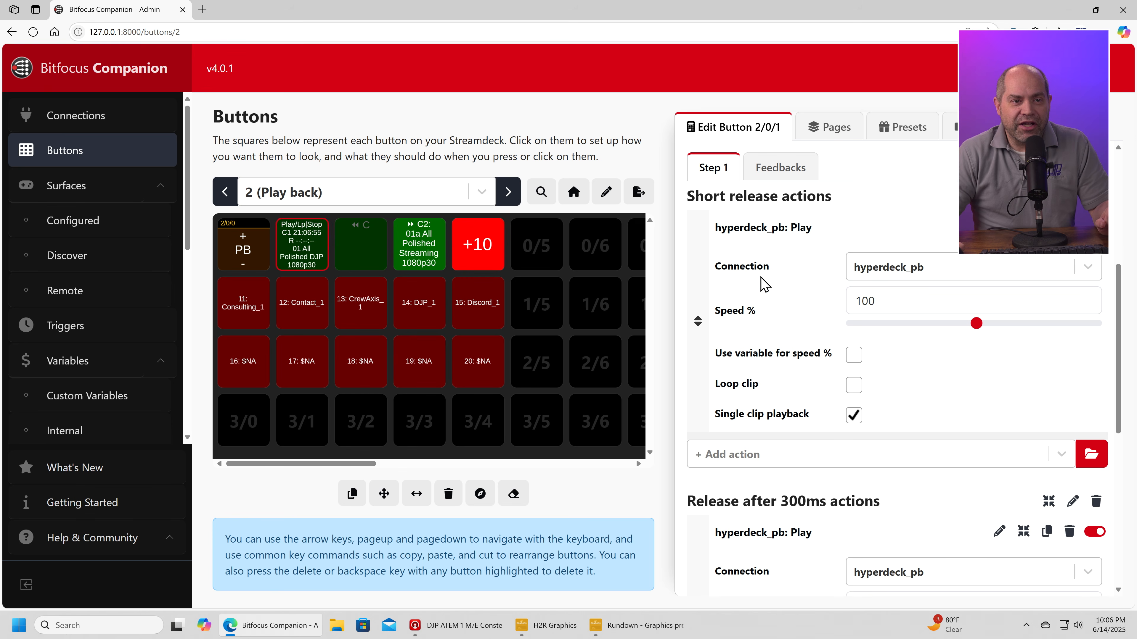
scroll(779, 264, "up", 1)
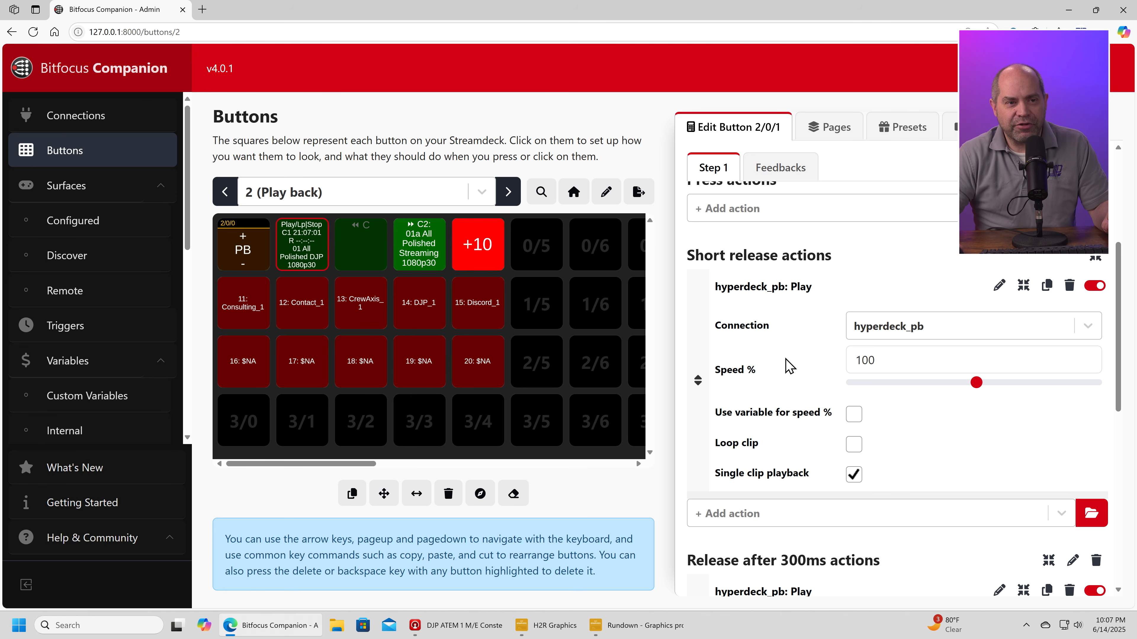
- Examine the Release after 300ms Play action's loop and single clip options and the Release after 1000ms Stop action on button 2/0/1
scroll(783, 354, "down", 1)
scroll(745, 331, "down", 3)
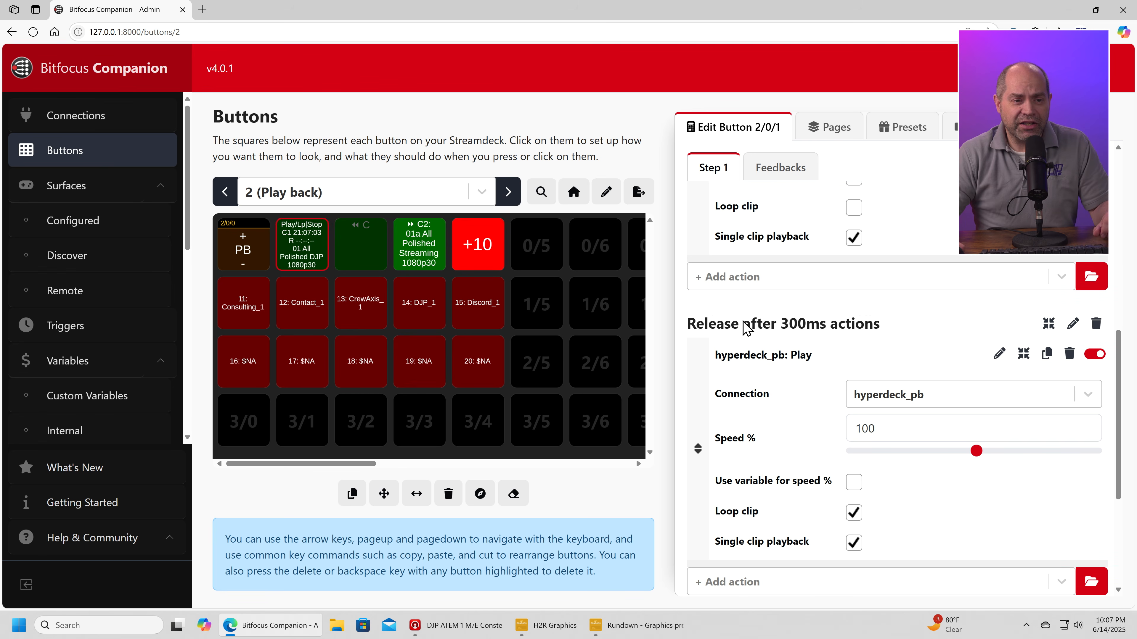
scroll(772, 342, "down", 1)
scroll(774, 343, "down", 1)
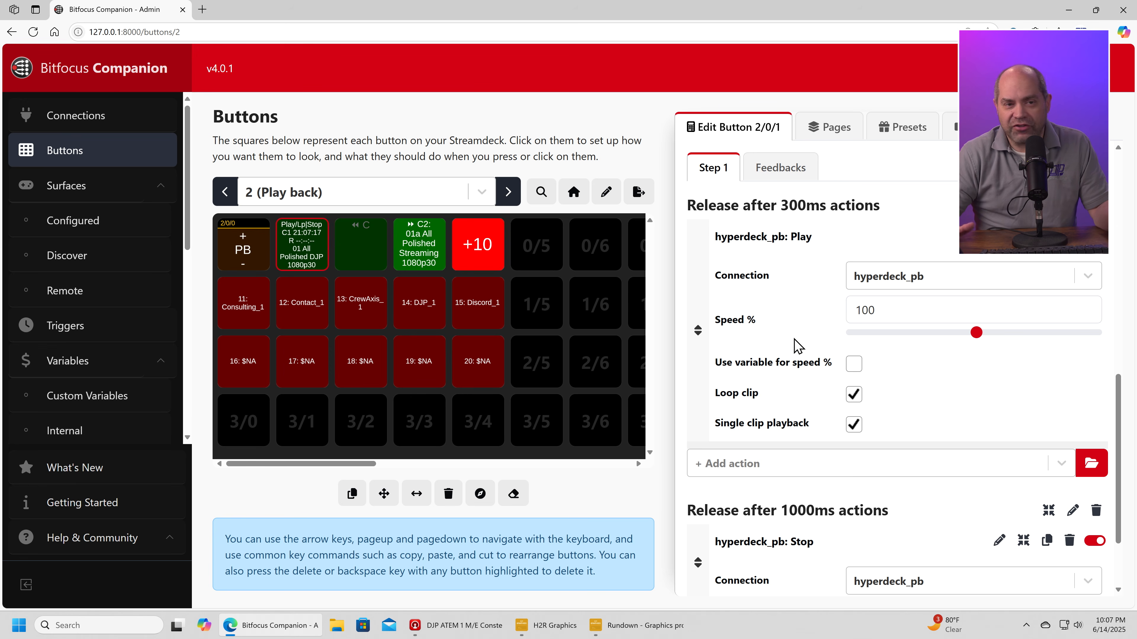
scroll(759, 347, "down", 2)
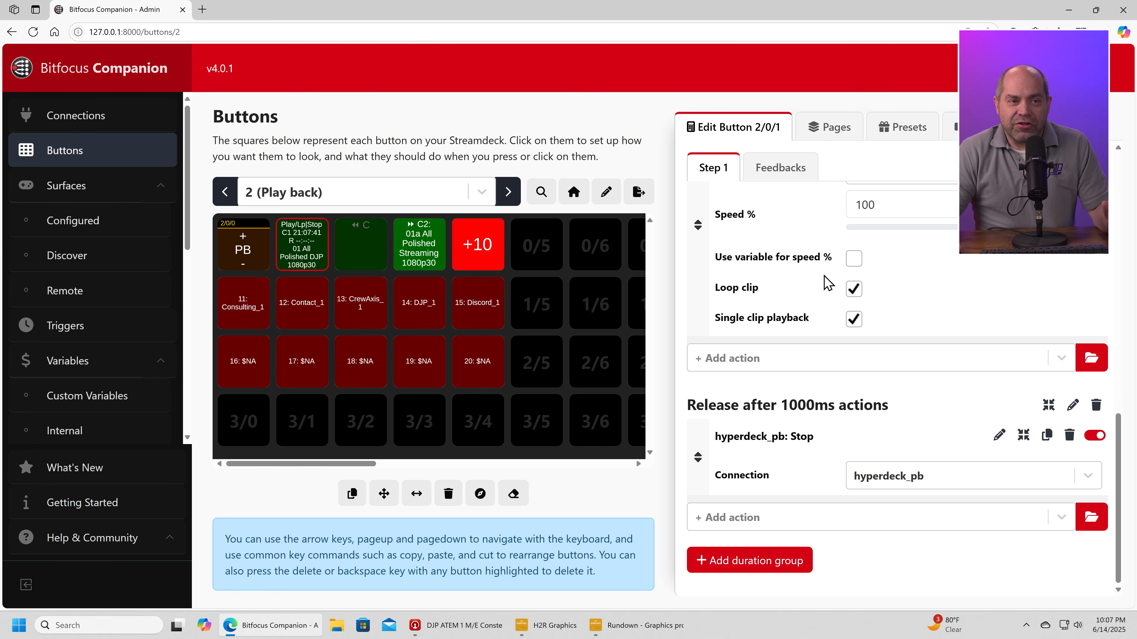
- Compare button 2/0/1's short release Play action with its 300ms and 1000ms release groups, returning to the press actions
scroll(767, 269, "up", 10)
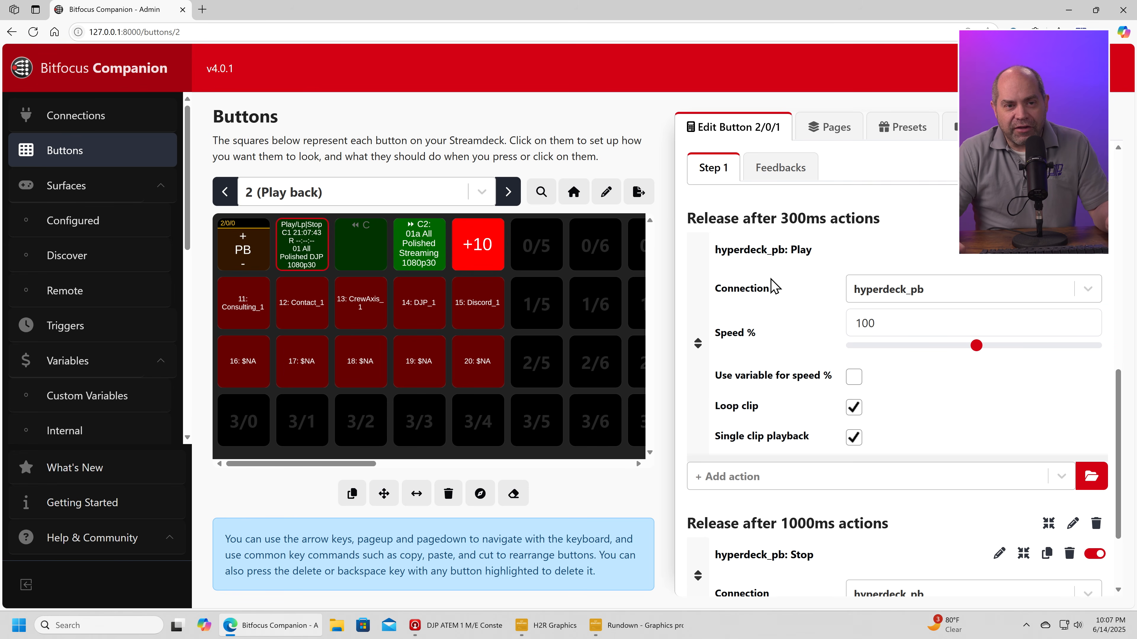
scroll(773, 285, "up", 1)
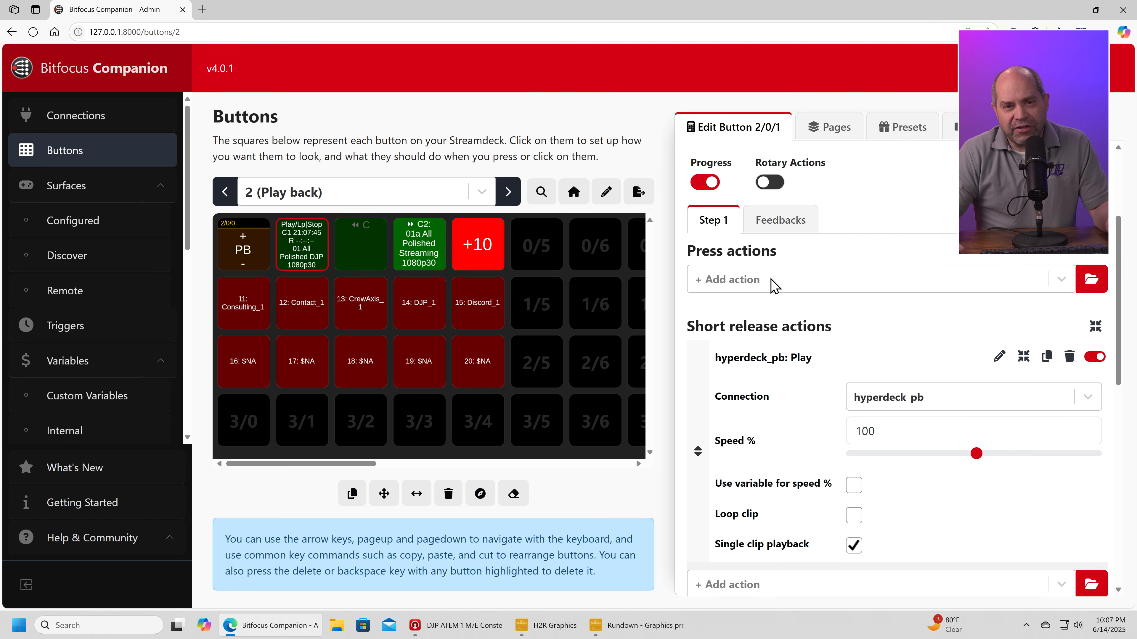
scroll(773, 287, "down", 3)
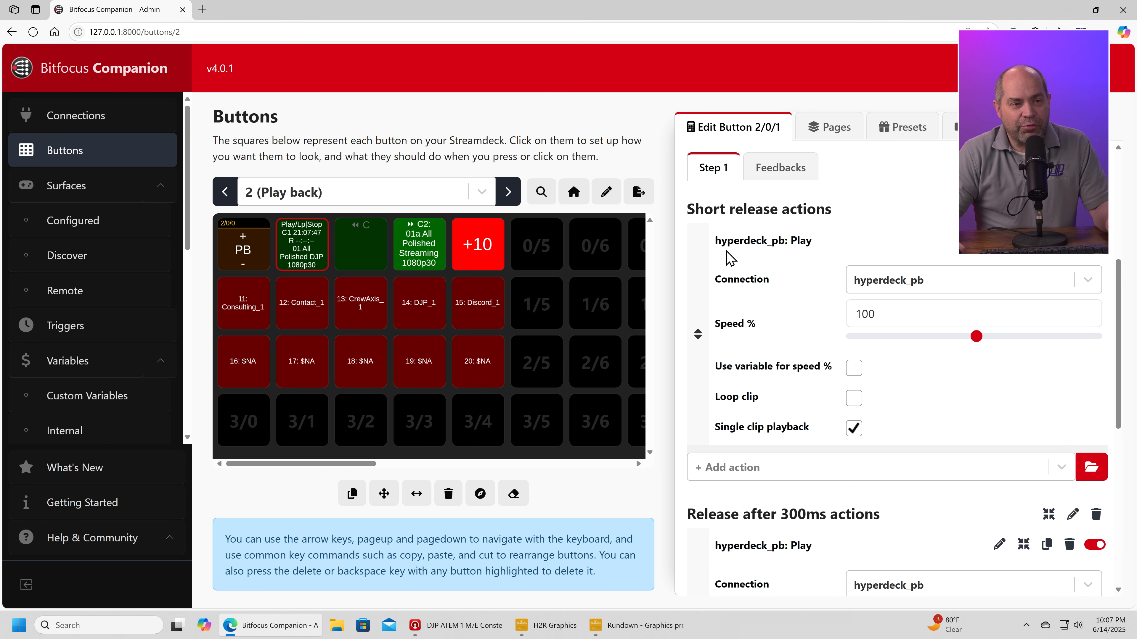
scroll(742, 298, "down", 2)
left_click(745, 297)
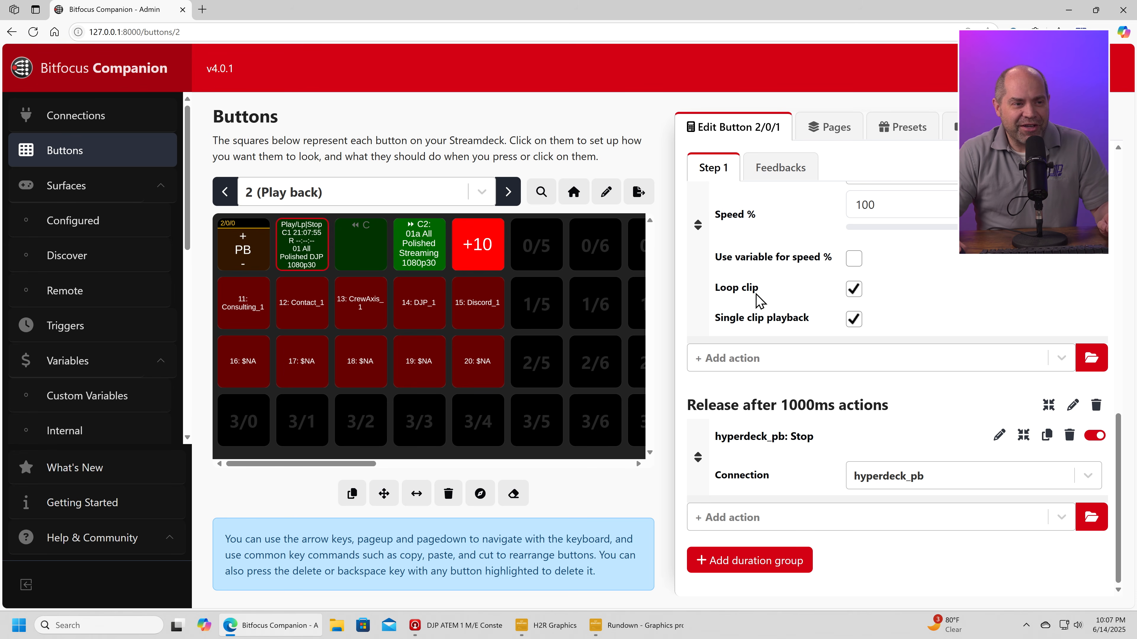
scroll(790, 305, "up", 3)
scroll(790, 309, "up", 5)
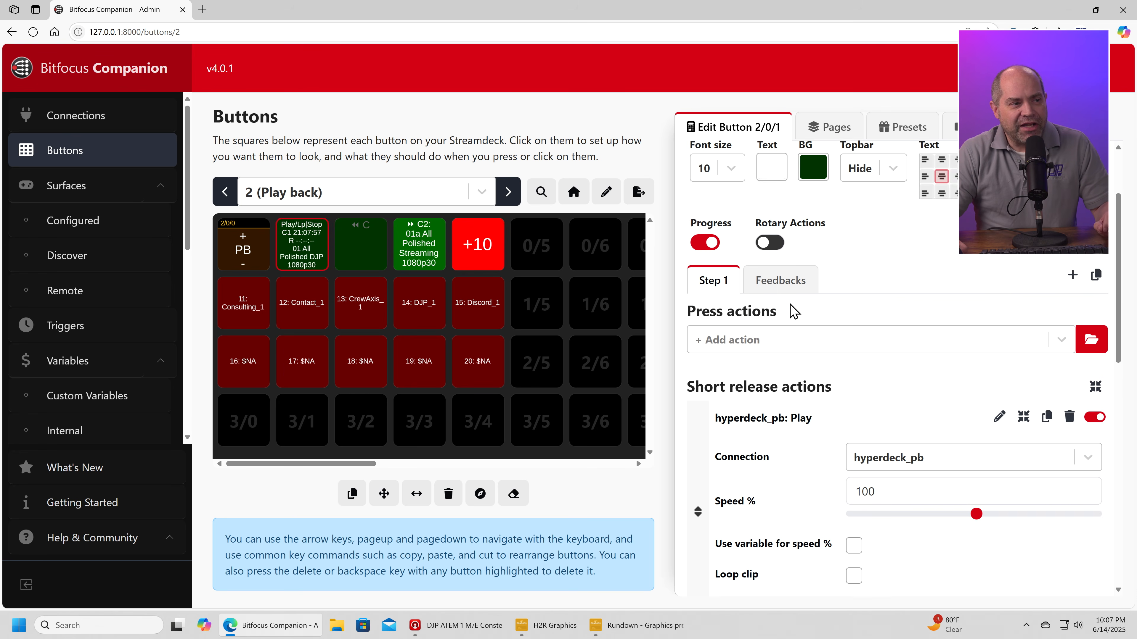